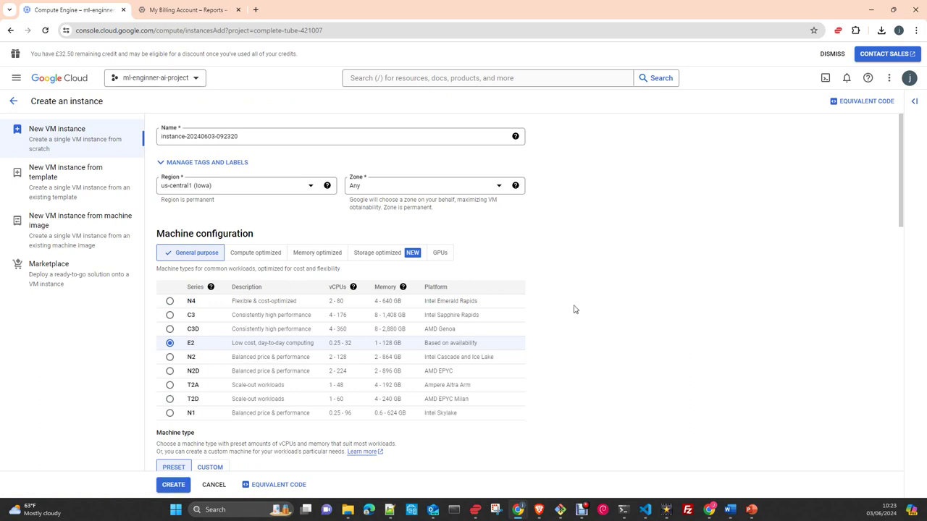
- Set the region of the new VM instance to europe-west2 (London)
click(311, 186)
scroll(245, 289, down, 5)
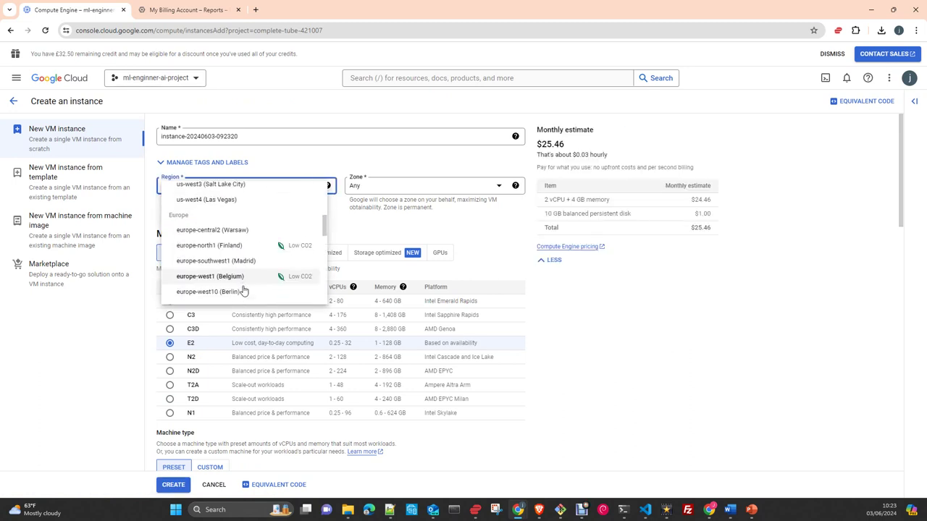
scroll(244, 290, down, 2)
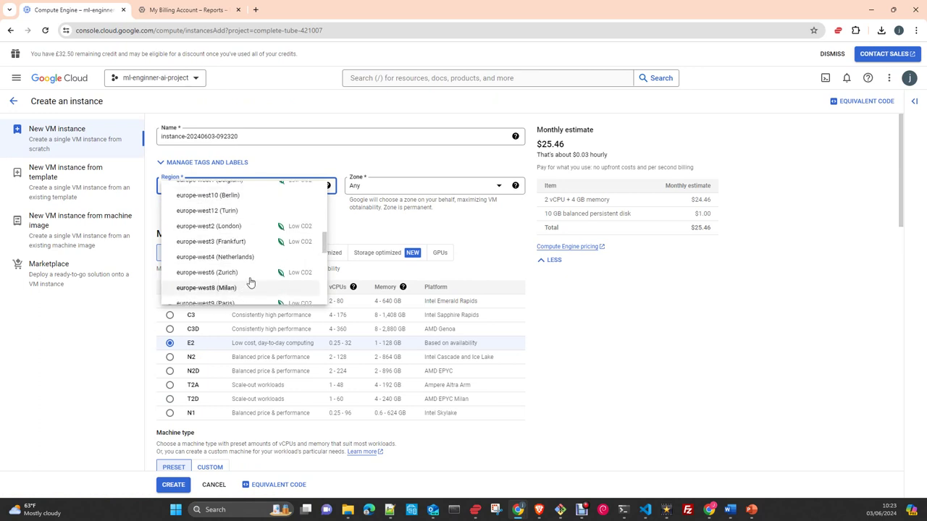
click(250, 227)
- Review the remaining VM creation settings down to the firewall and advanced options, and cancel the instance creation
scroll(571, 335, down, 4)
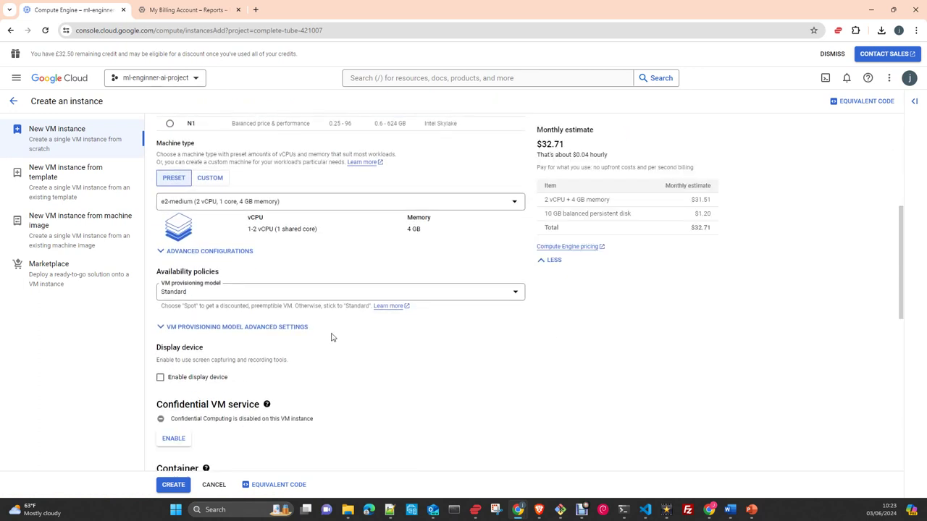
scroll(332, 338, down, 2)
scroll(333, 338, down, 5)
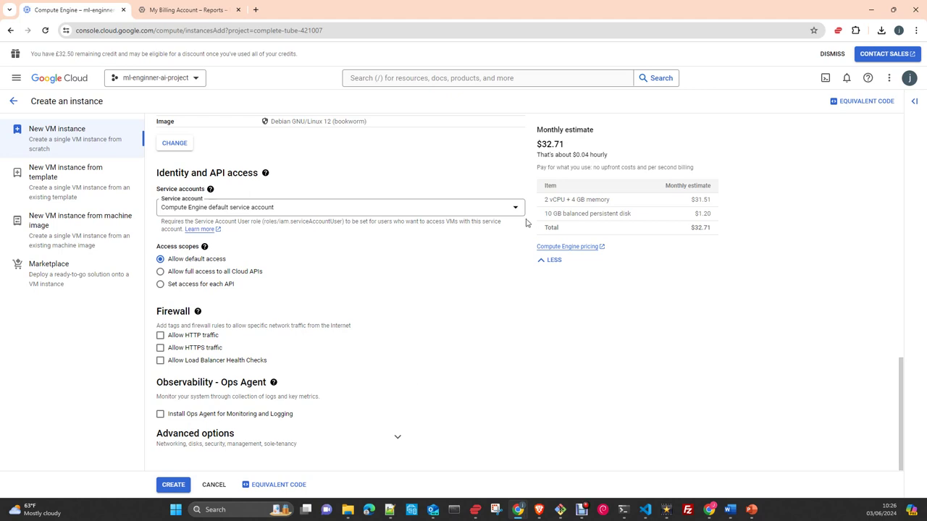
click(215, 486)
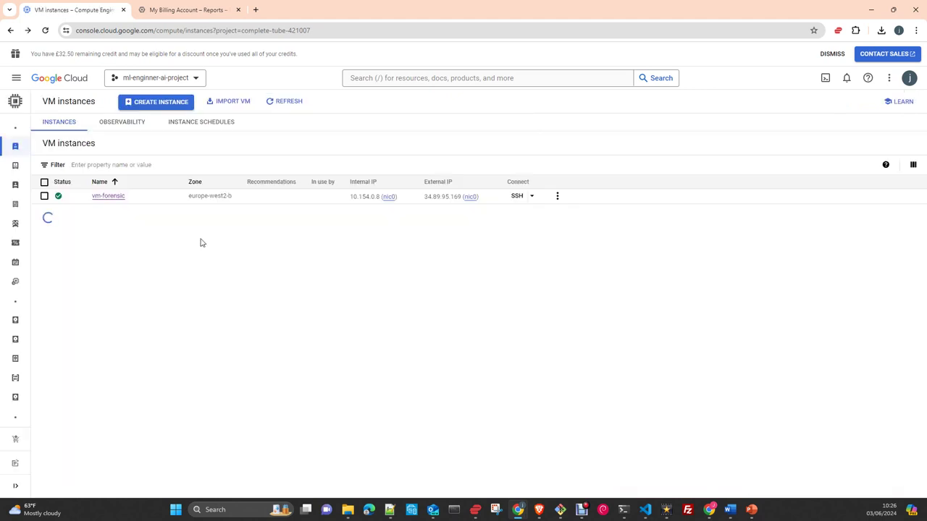
- Open the details of the vm-forensic instance and examine its machine configuration, networking, firewall settings and network interfaces
click(115, 200)
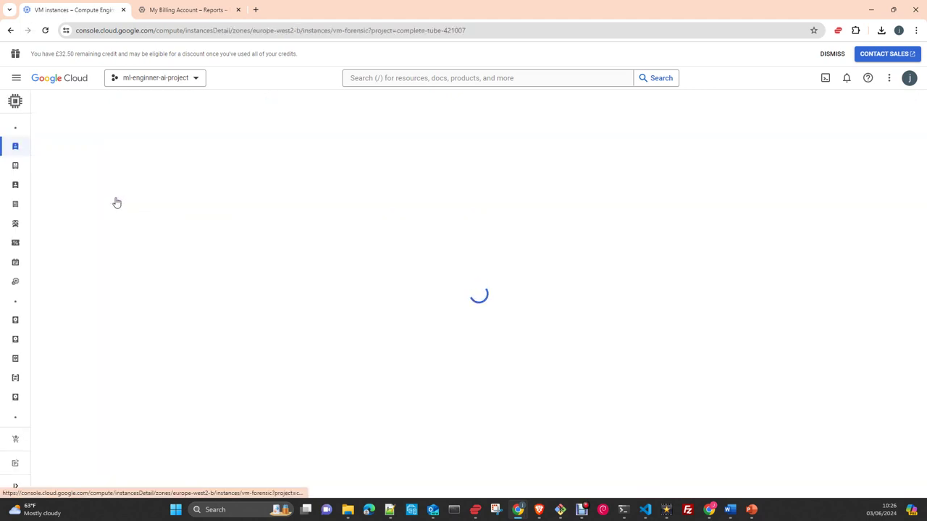
scroll(307, 272, down, 1)
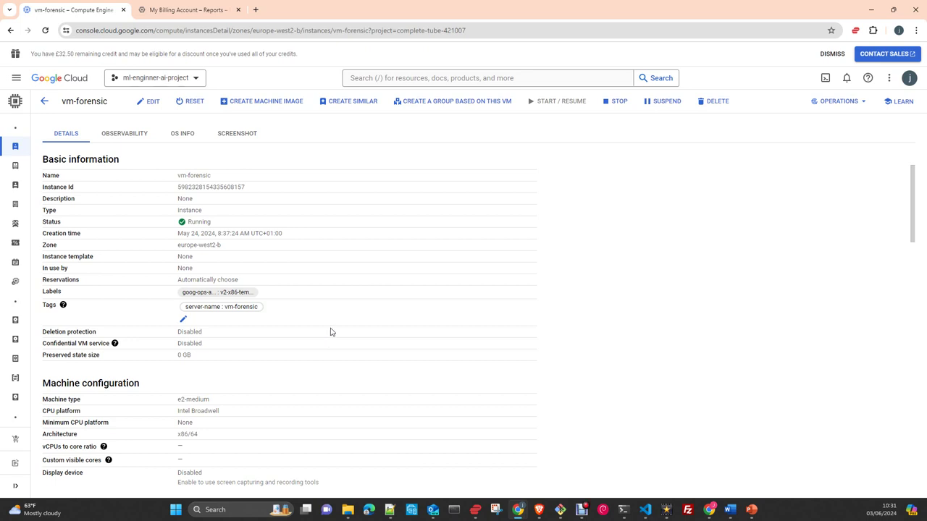
scroll(333, 366, down, 2)
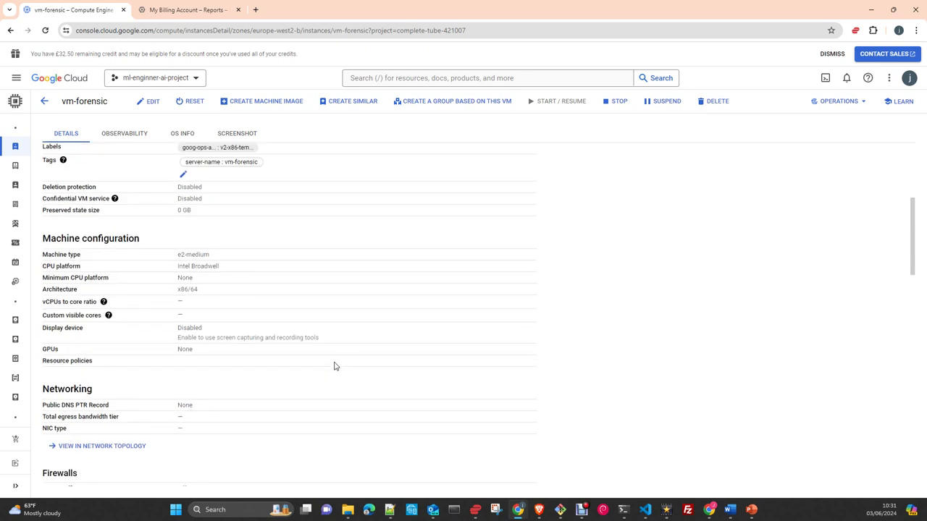
scroll(334, 366, down, 1)
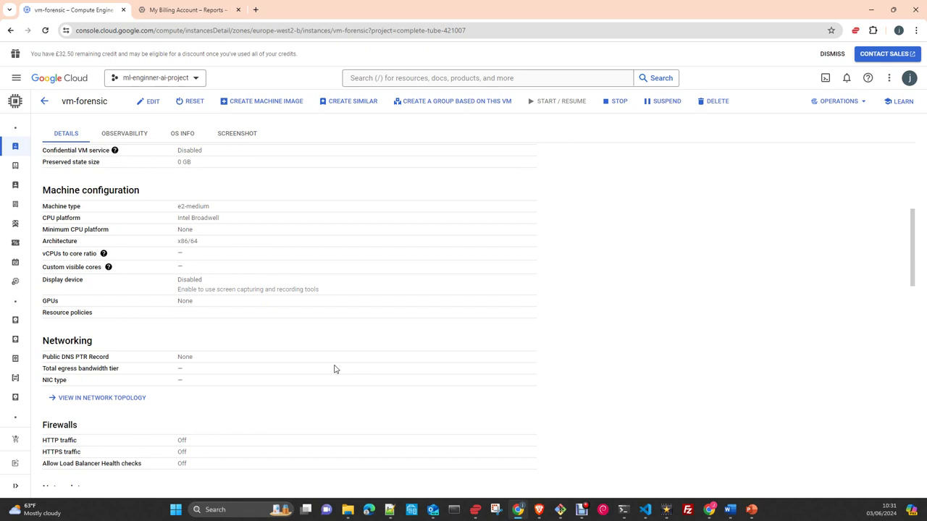
scroll(333, 369, up, 2)
scroll(334, 369, down, 4)
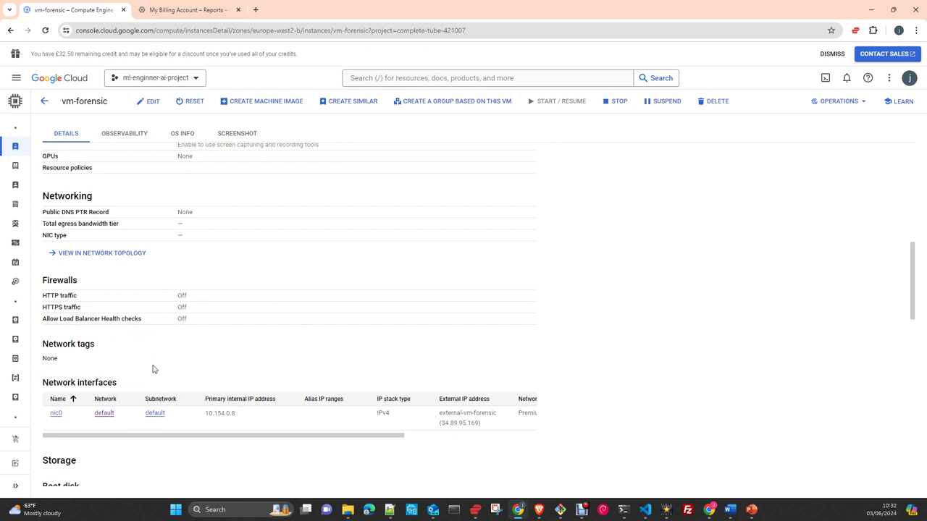
scroll(75, 438, down, 1)
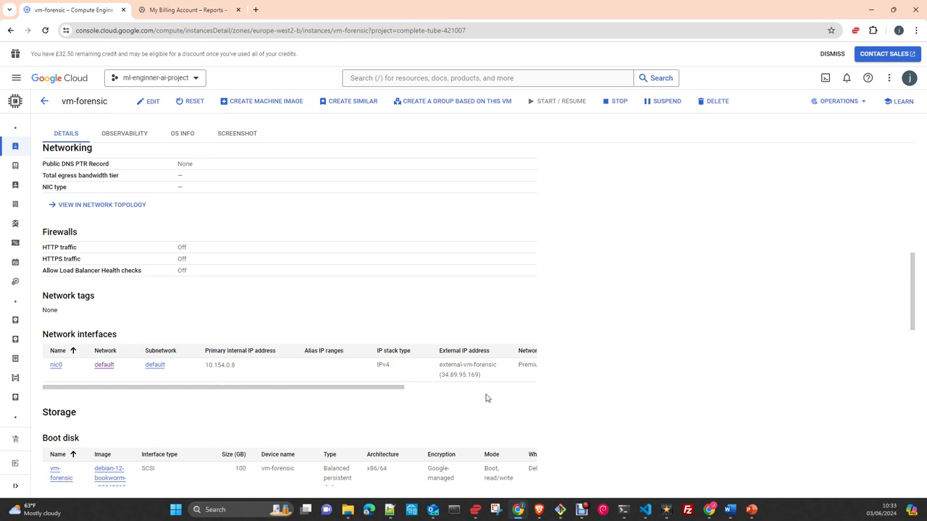
mouse_move(440, 372)
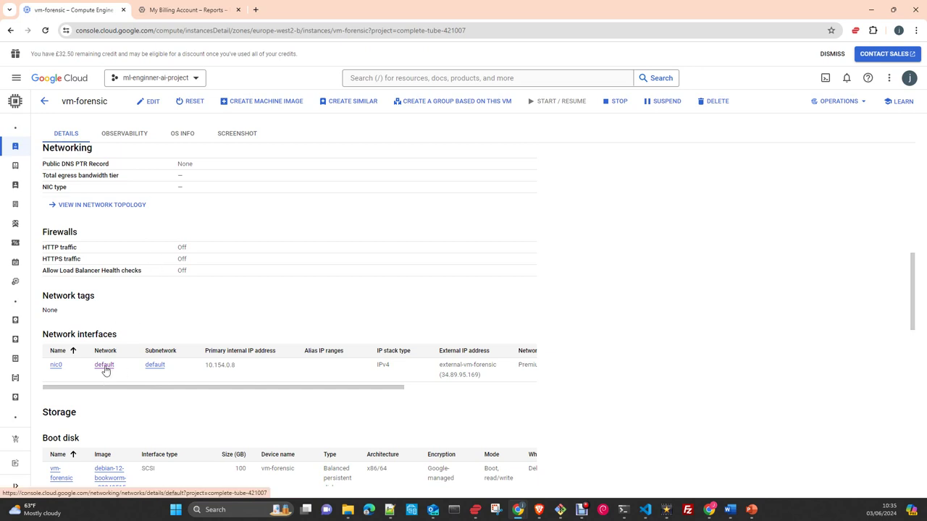
- Open the list of VPC networks in the current project
click(17, 80)
mouse_move(105, 327)
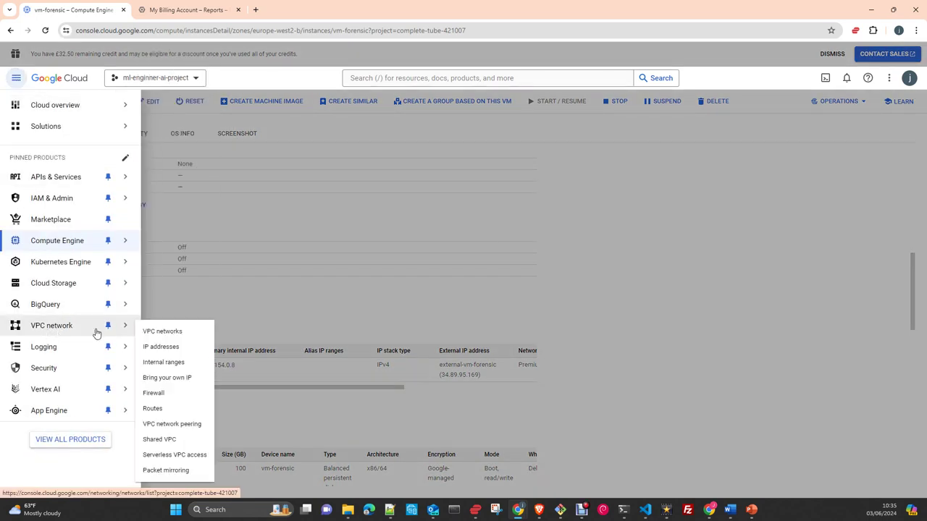
click(173, 332)
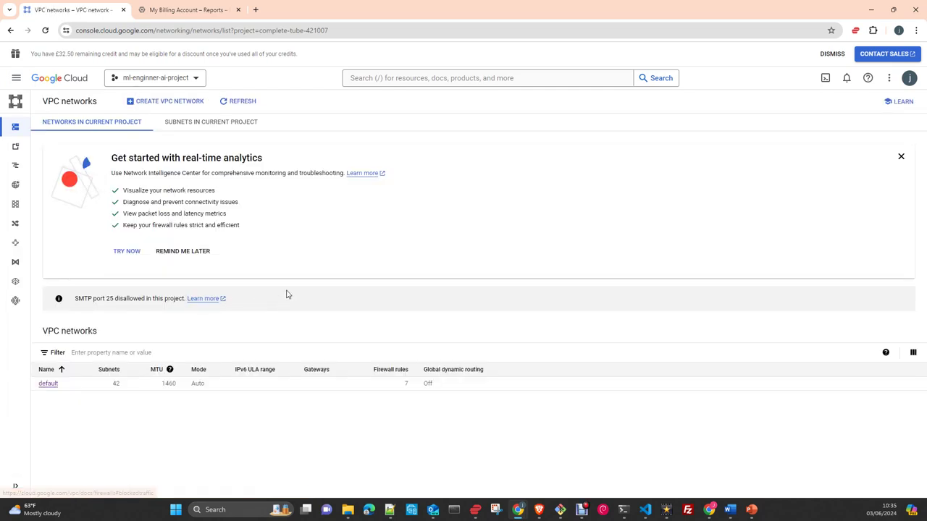
- Examine the subnet and firewall rule options for creating a VPC network, and return to the network list without creating one
click(153, 105)
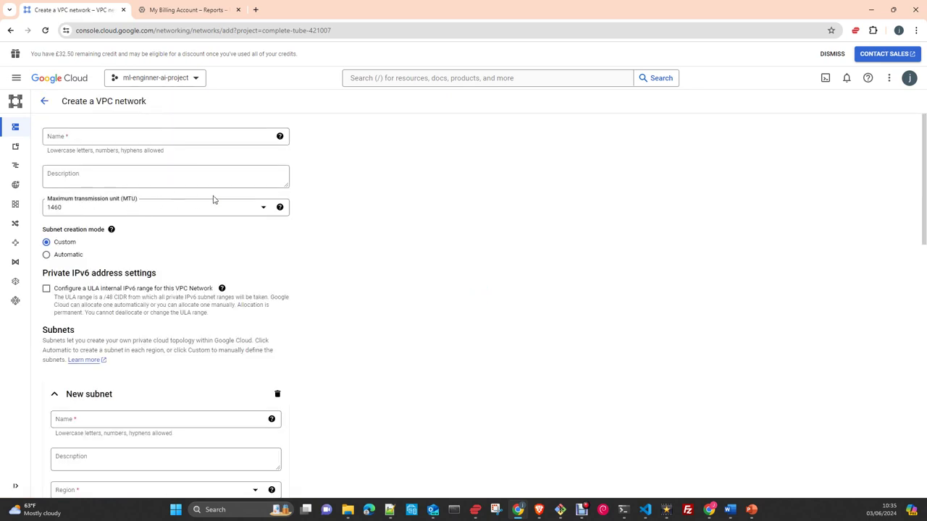
scroll(387, 305, down, 3)
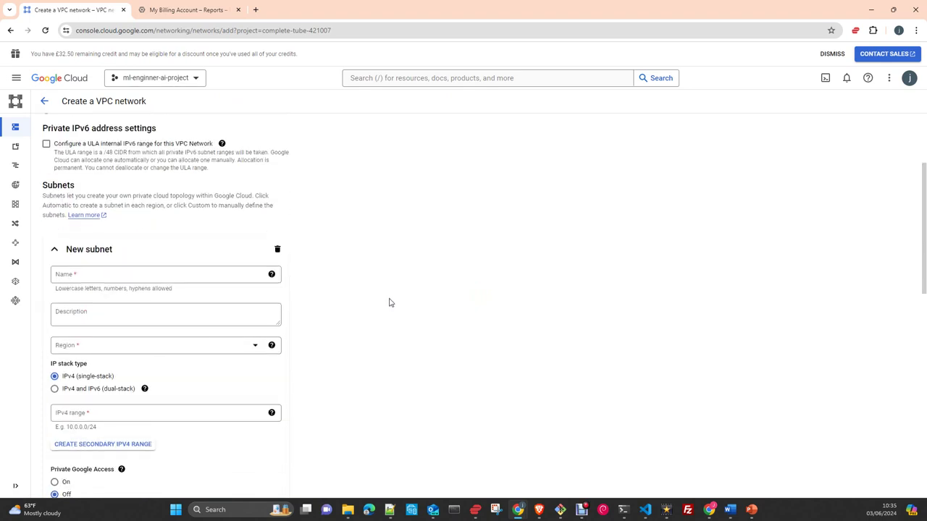
scroll(389, 302, down, 2)
scroll(389, 303, down, 2)
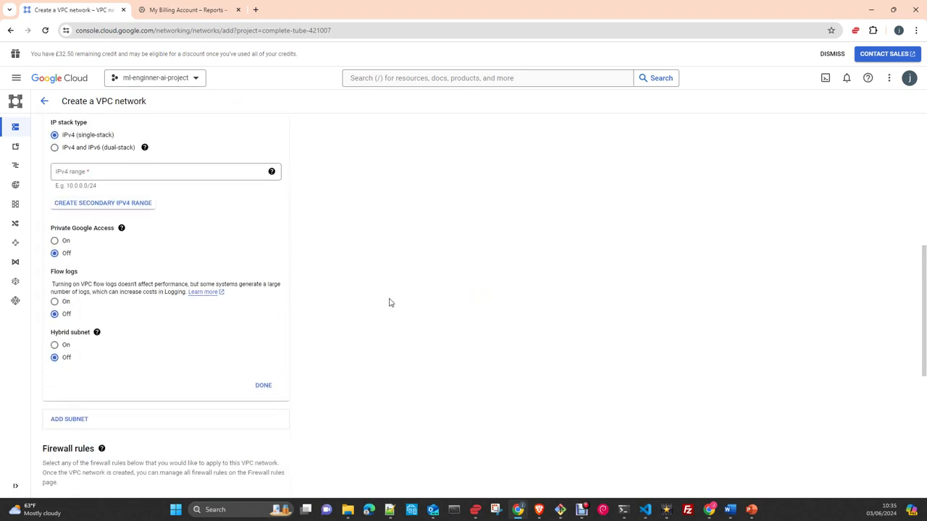
scroll(389, 303, down, 4)
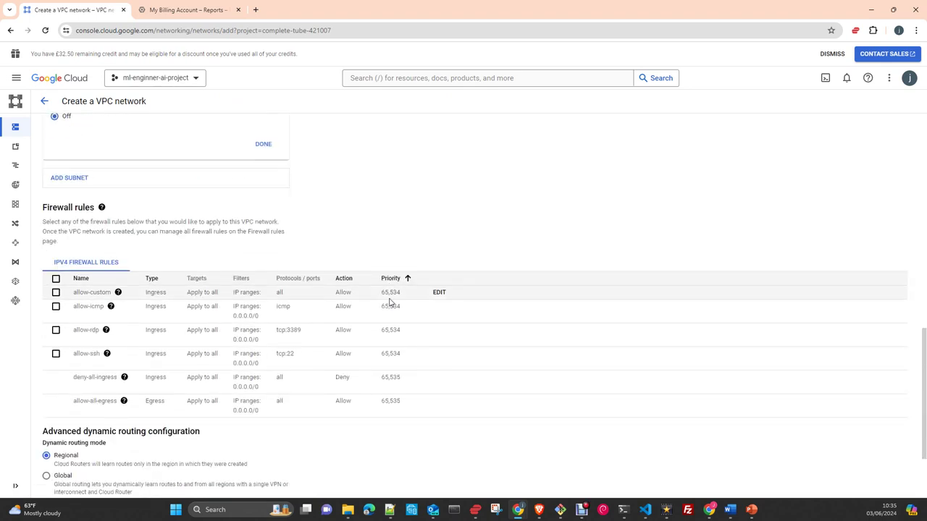
scroll(389, 302, up, 6)
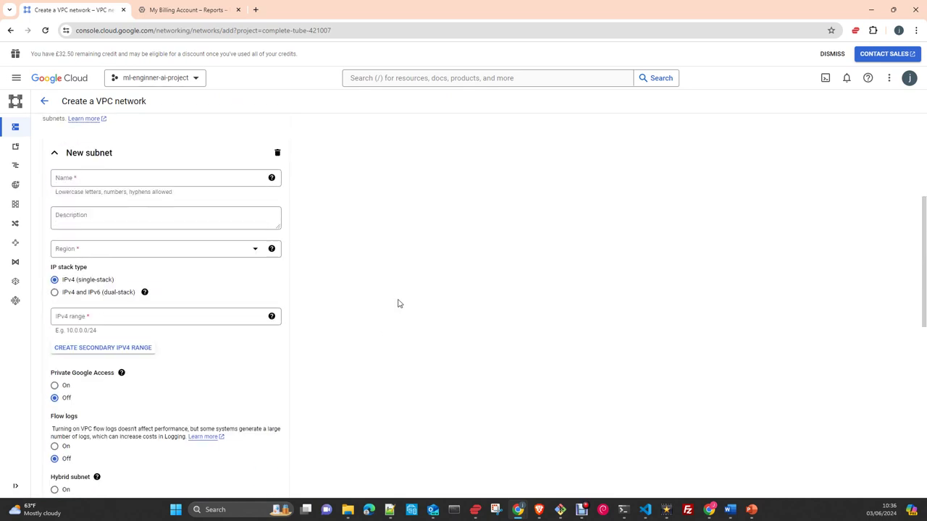
scroll(397, 302, down, 4)
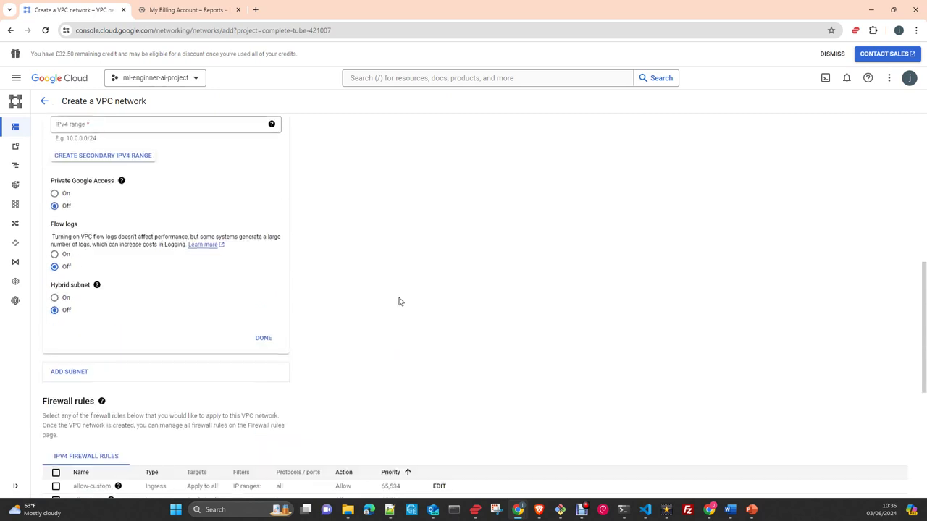
click(42, 103)
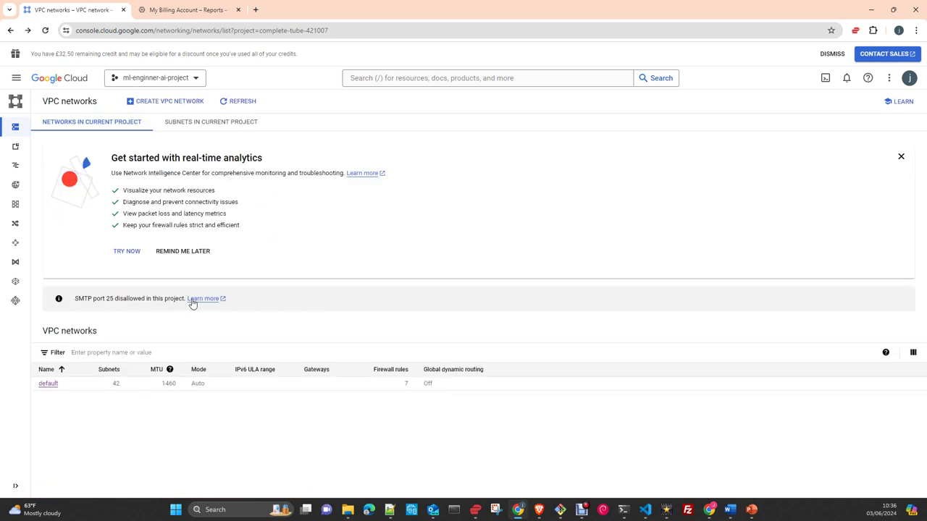
- Open the default VPC network and examine the individual firewall rules grouped under vpc-firewall-rules
click(52, 386)
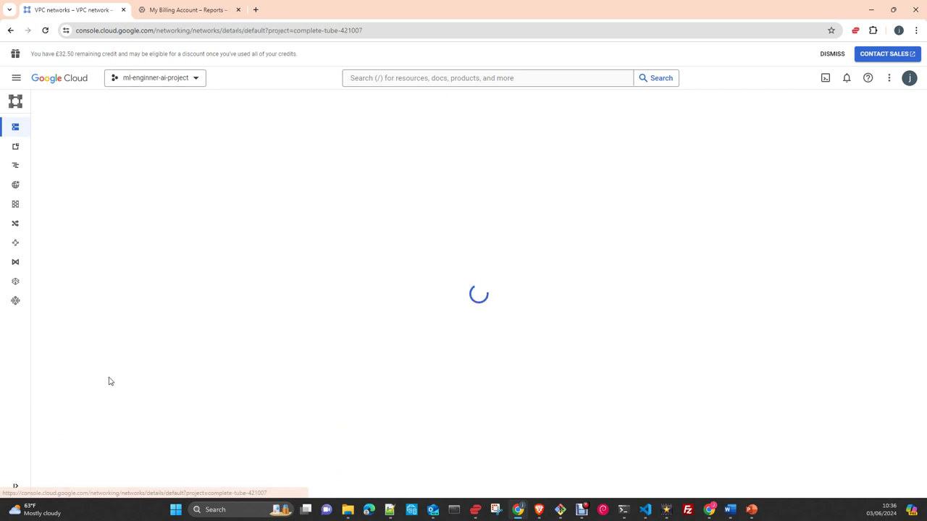
scroll(320, 323, down, 1)
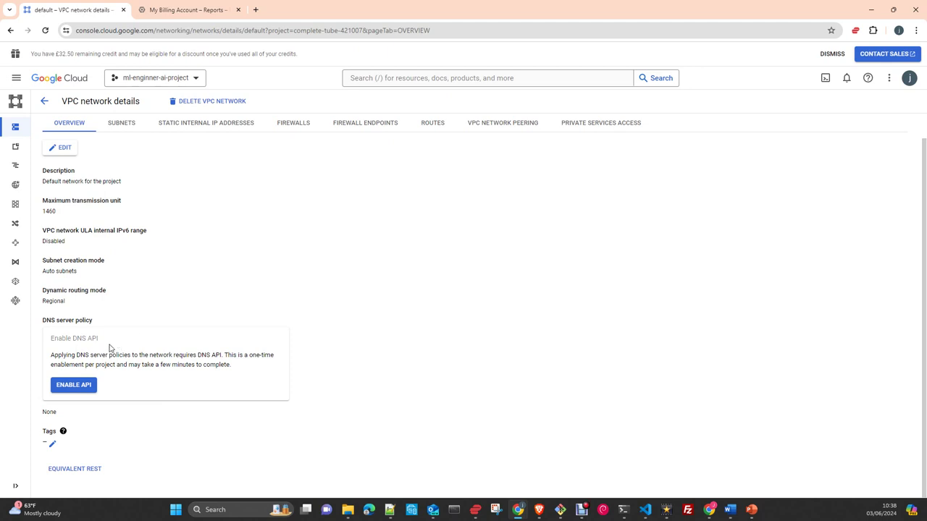
click(295, 123)
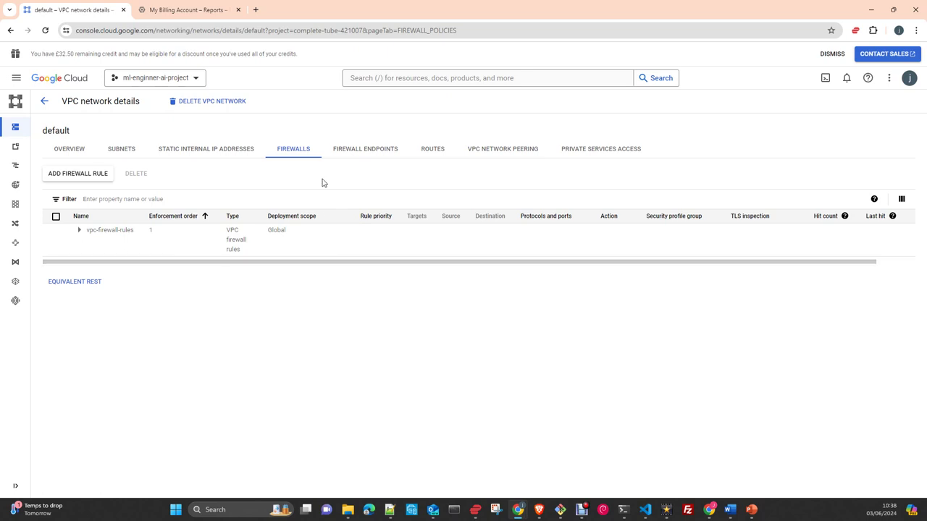
click(79, 230)
scroll(236, 272, down, 1)
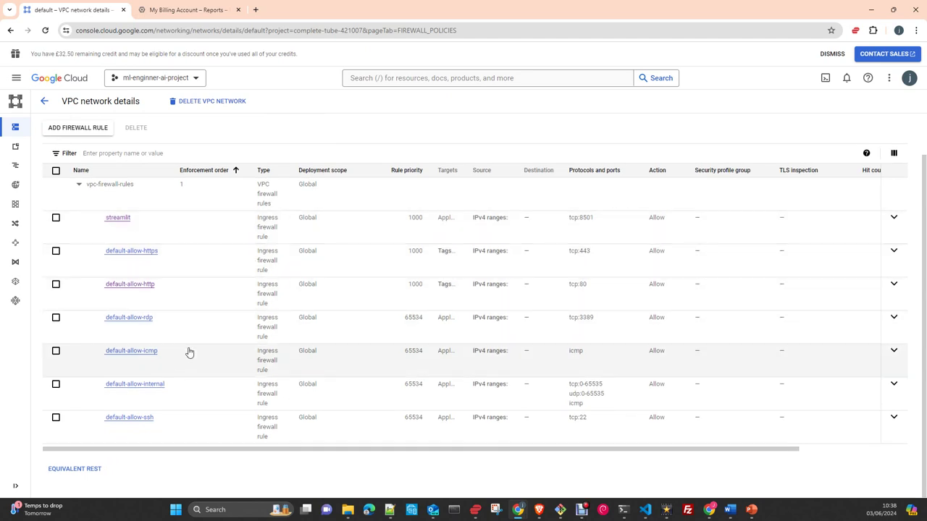
scroll(203, 267, up, 1)
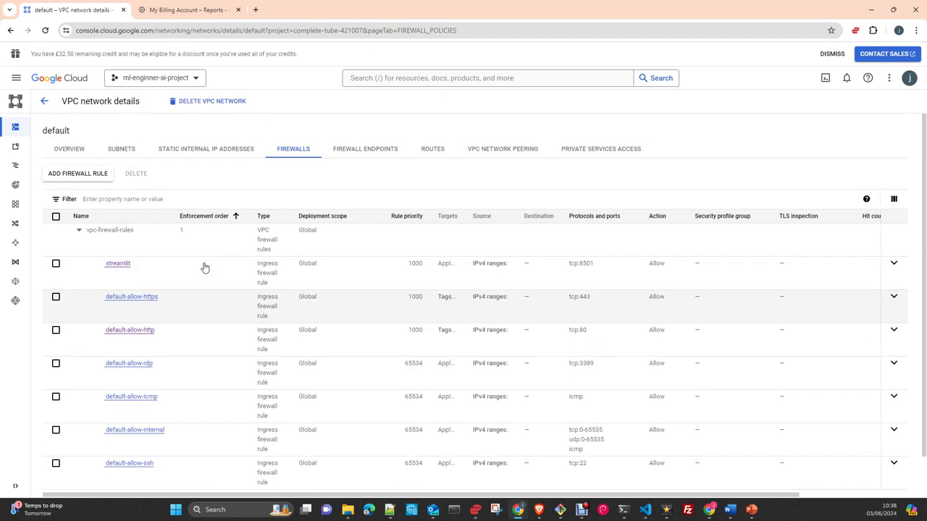
scroll(203, 267, down, 1)
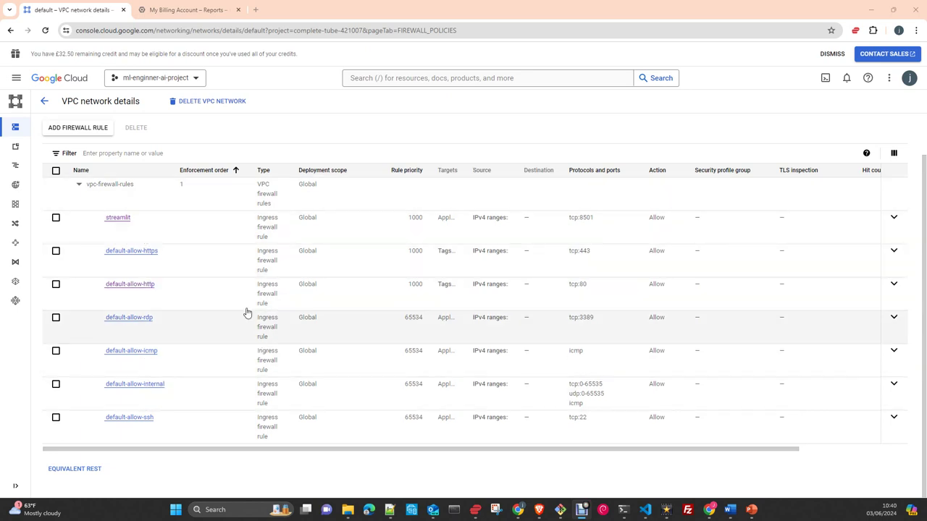
click(56, 252)
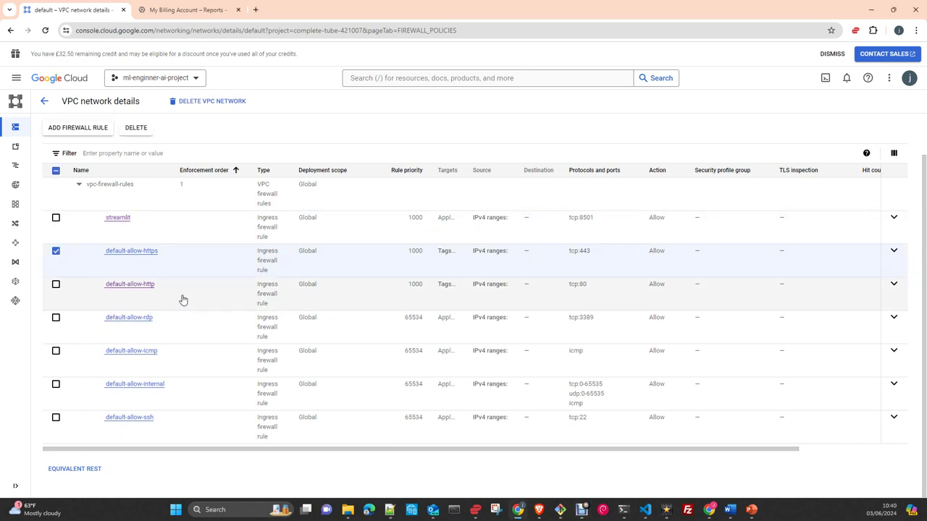
click(56, 251)
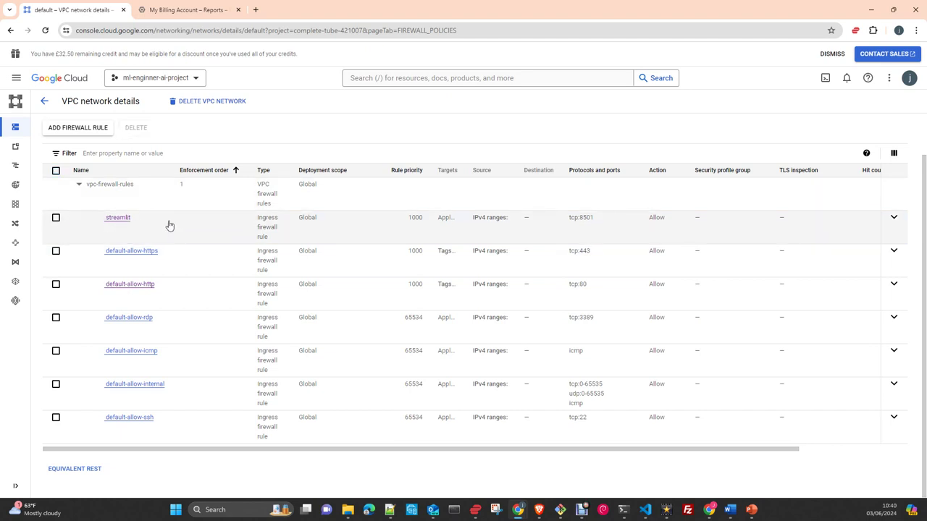
- Start a new firewall rule for the default VPC network and examine its name, description, logs and network fields
click(80, 131)
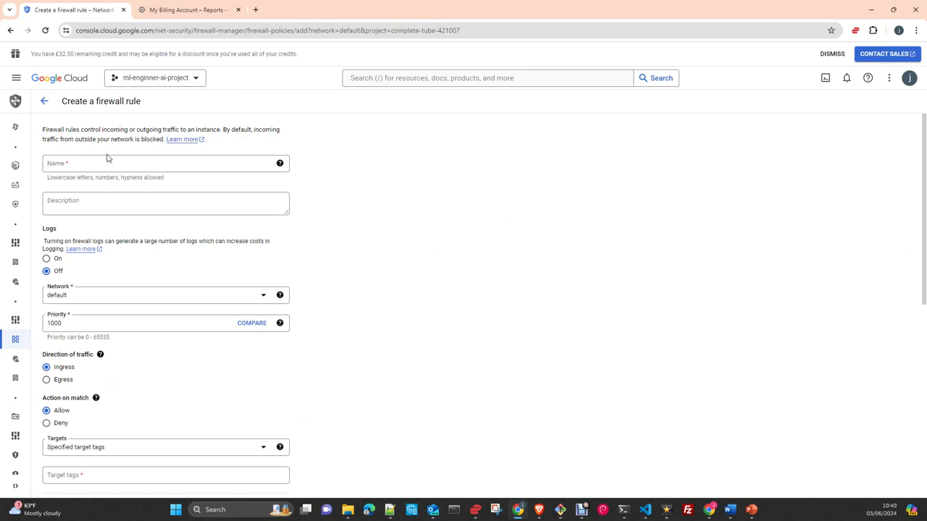
click(72, 168)
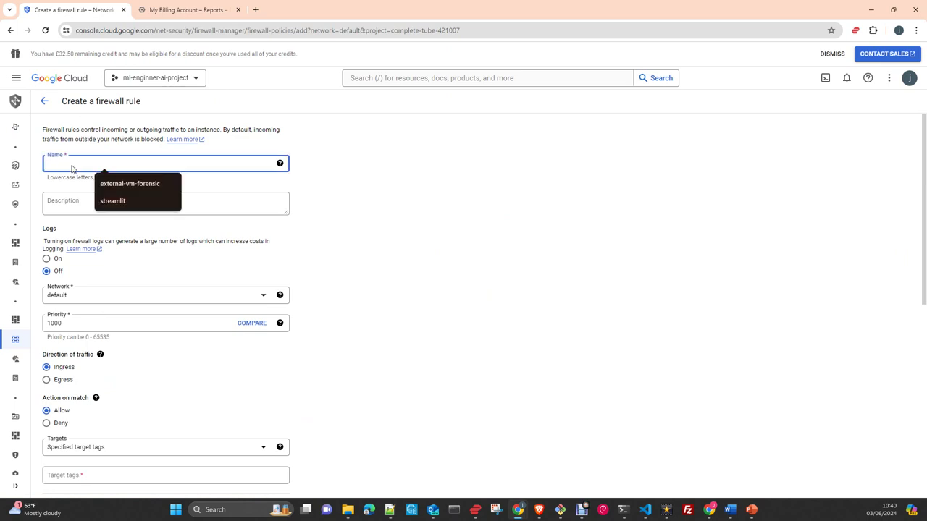
click(326, 169)
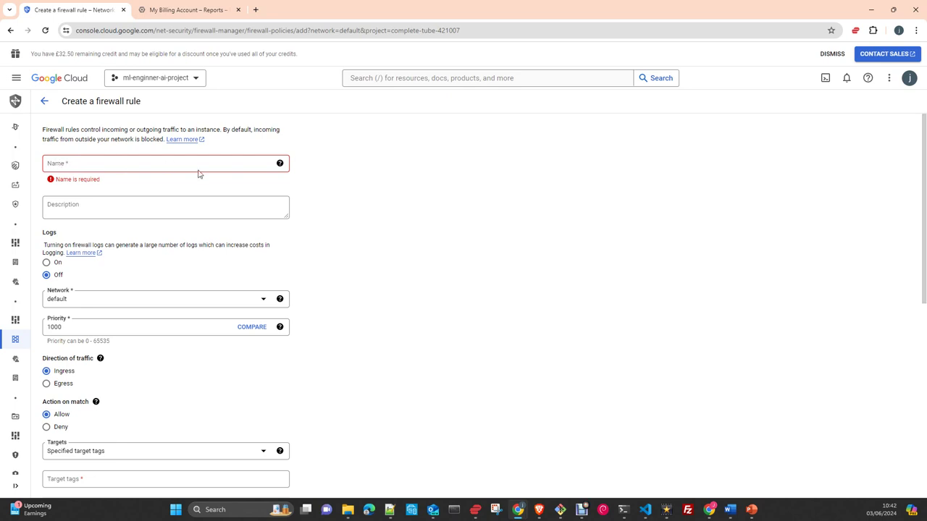
click(84, 208)
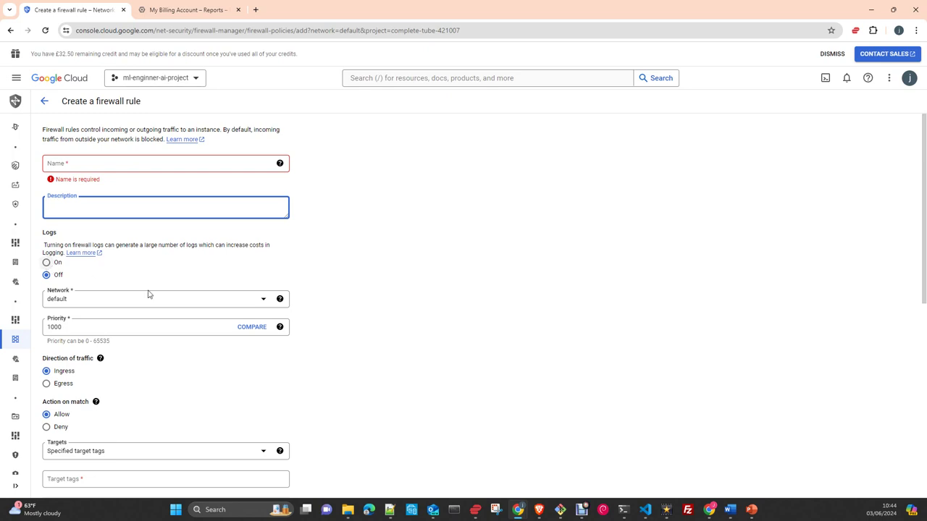
scroll(372, 309, down, 2)
scroll(75, 157, up, 1)
click(136, 256)
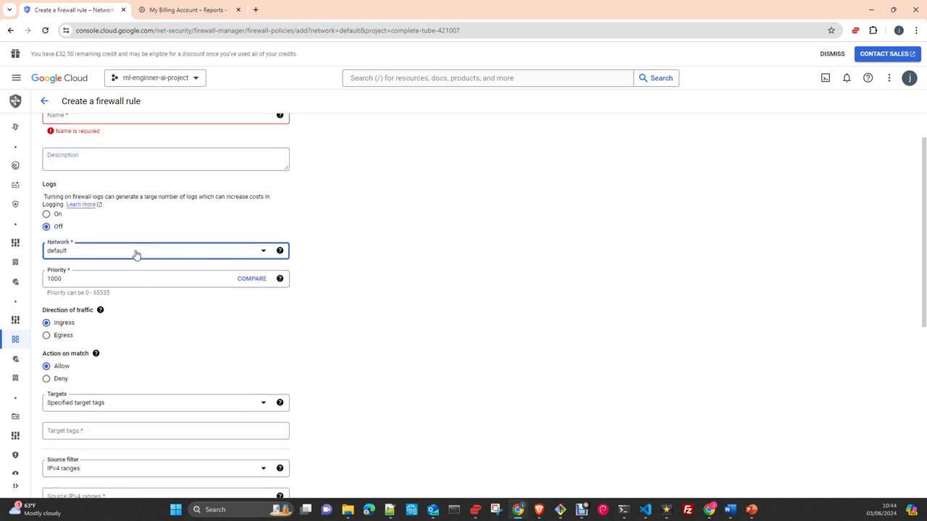
click(457, 287)
scroll(358, 253, down, 2)
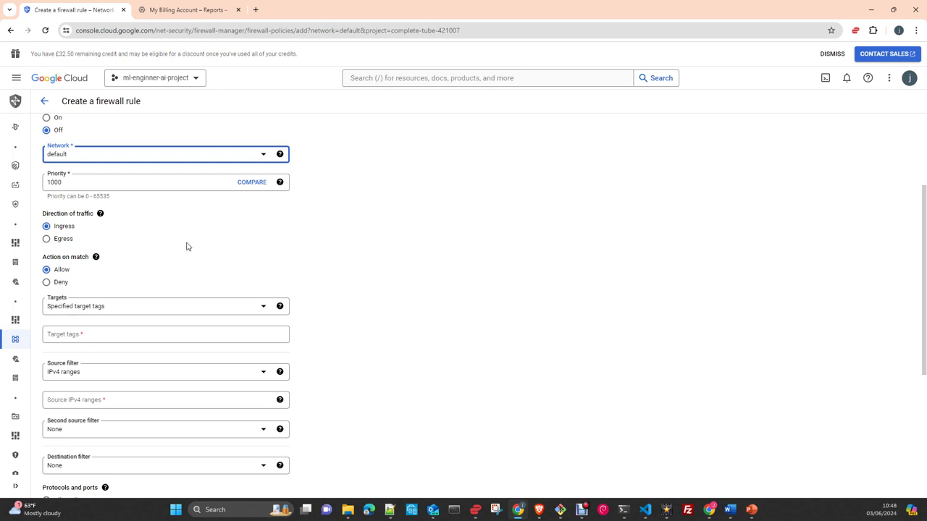
- Examine the new firewall rule's priority, direction of traffic and action on match settings
click(119, 182)
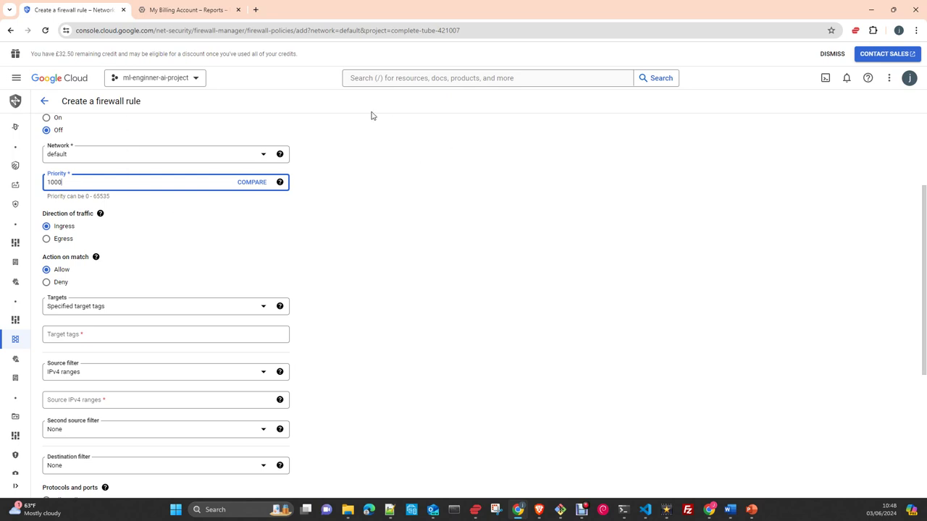
drag(391, 216, 395, 236)
click(386, 244)
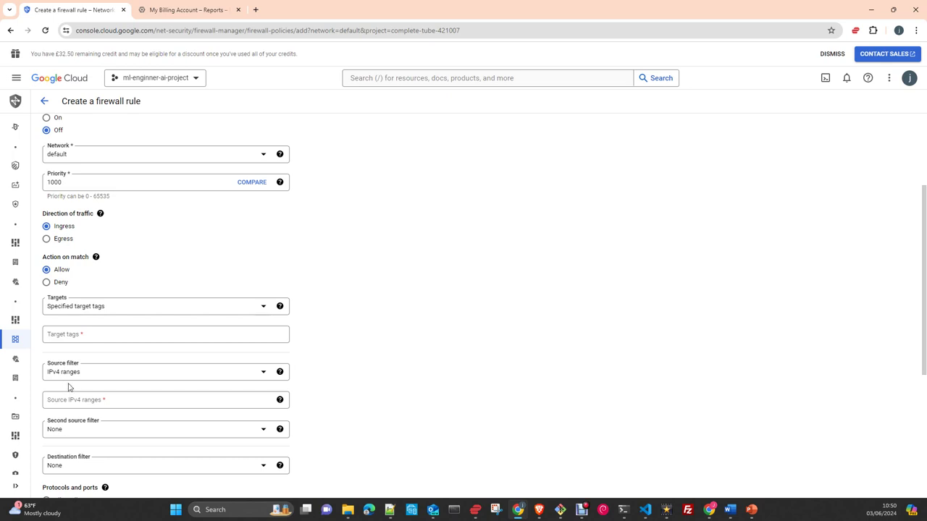
scroll(400, 370, down, 1)
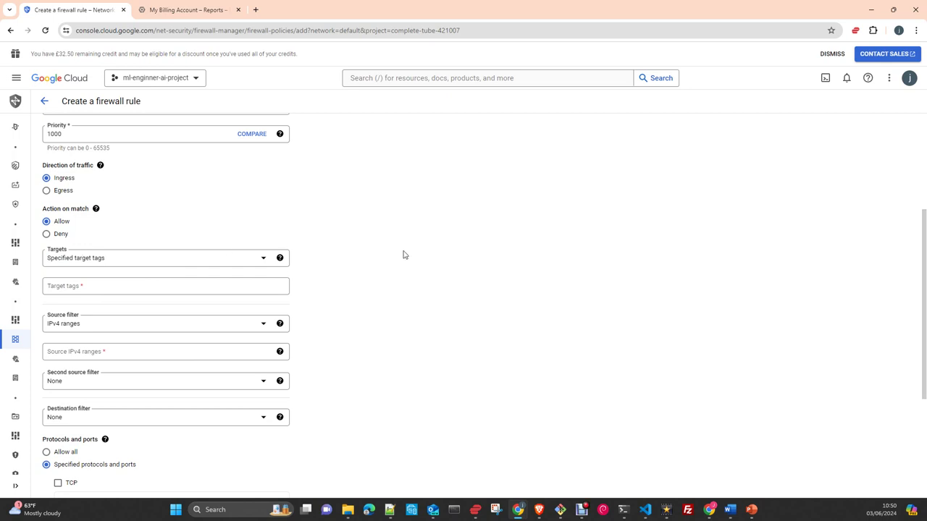
scroll(449, 288, down, 1)
- Examine the available target types and source filter options for the firewall rule, including the source IPv4 ranges field
click(120, 211)
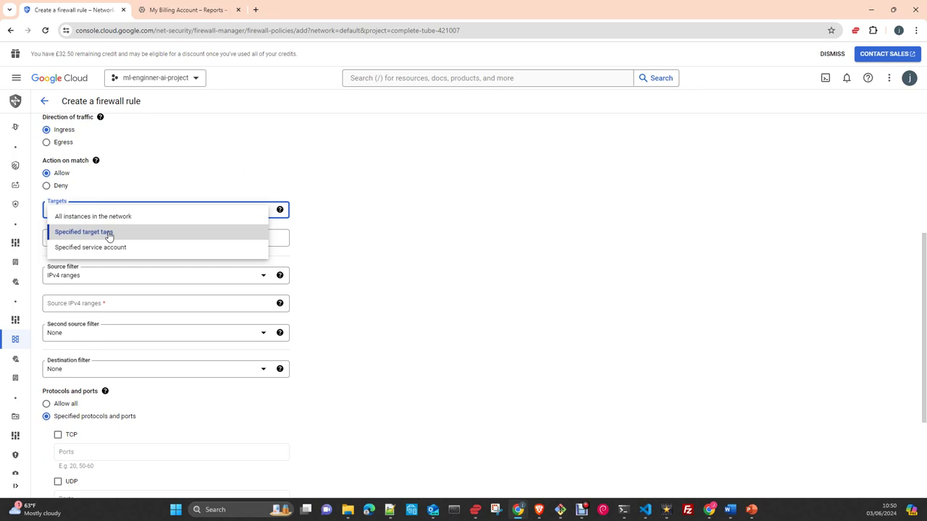
click(108, 235)
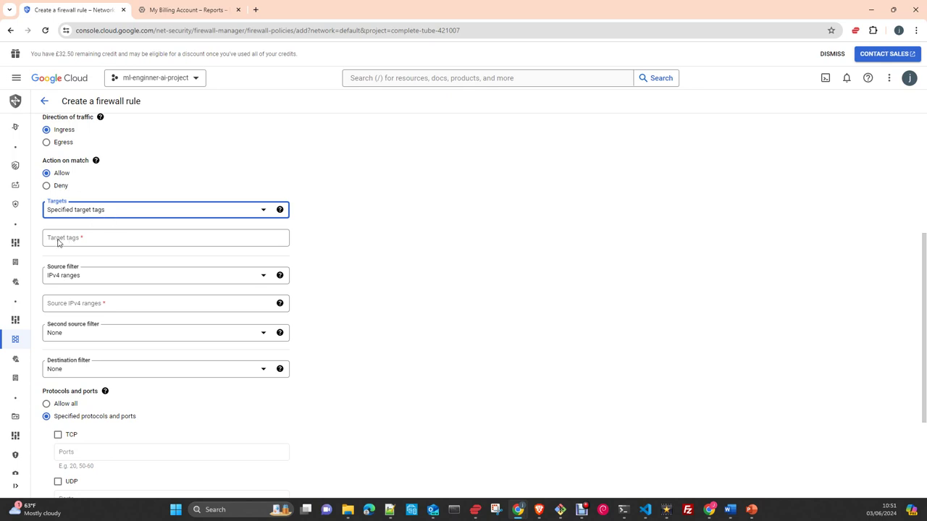
click(99, 212)
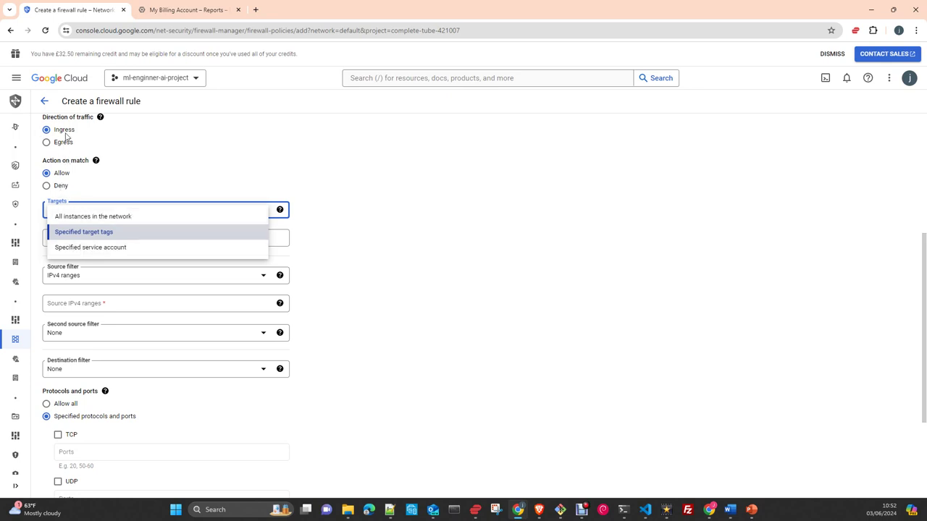
click(385, 215)
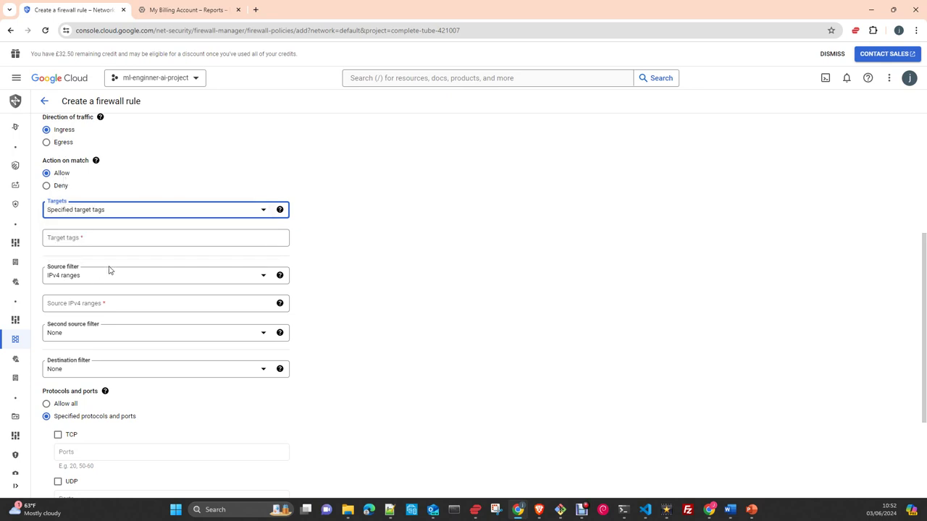
scroll(112, 264, down, 1)
click(106, 233)
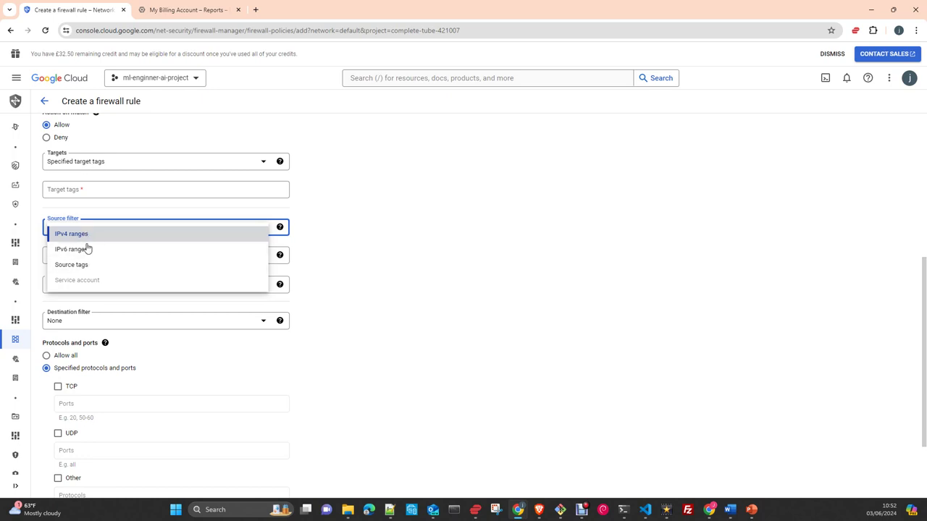
click(438, 258)
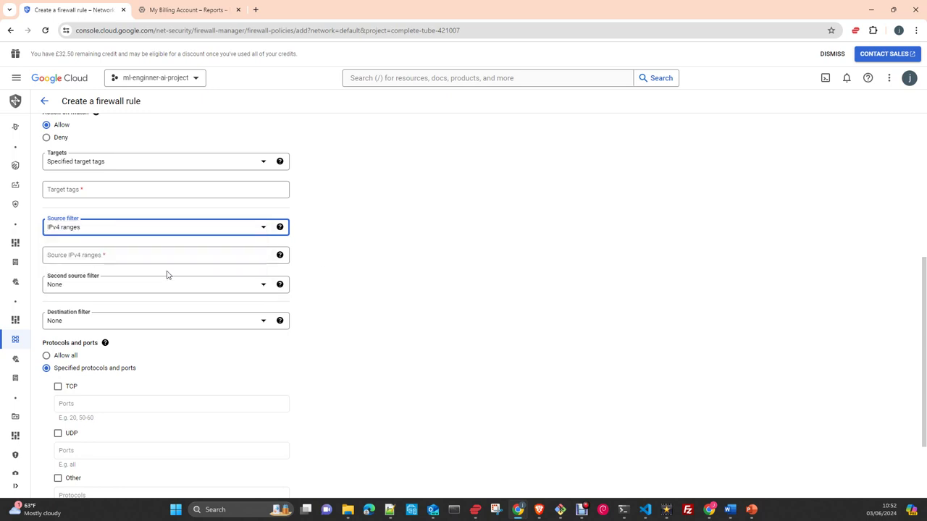
click(82, 257)
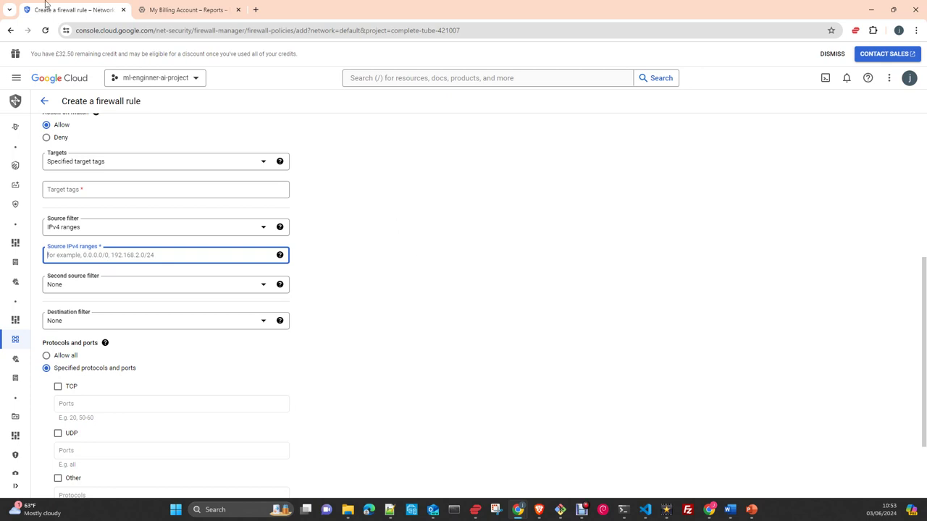
- Set the rule's targets to All instances in the network and its source IPv4 range to 0.0.0.0/0
click(206, 168)
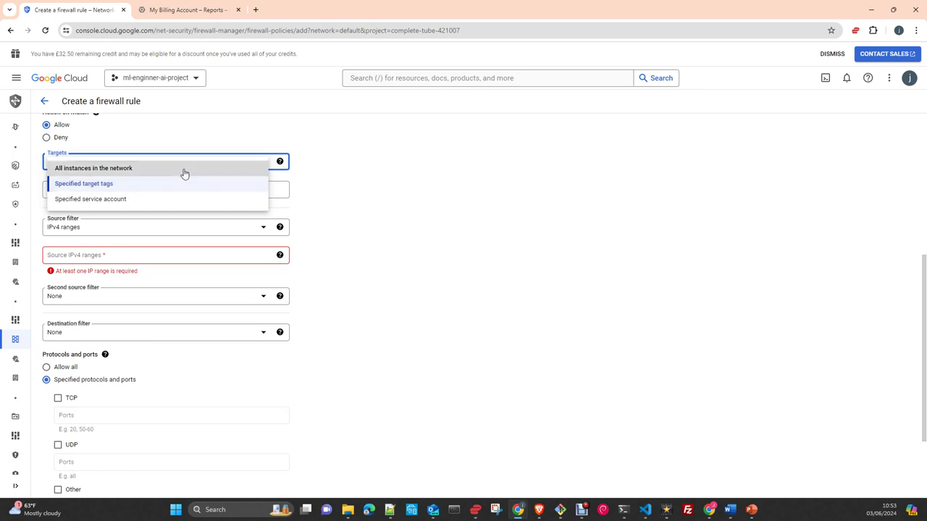
click(184, 174)
click(87, 227)
text(0.0)
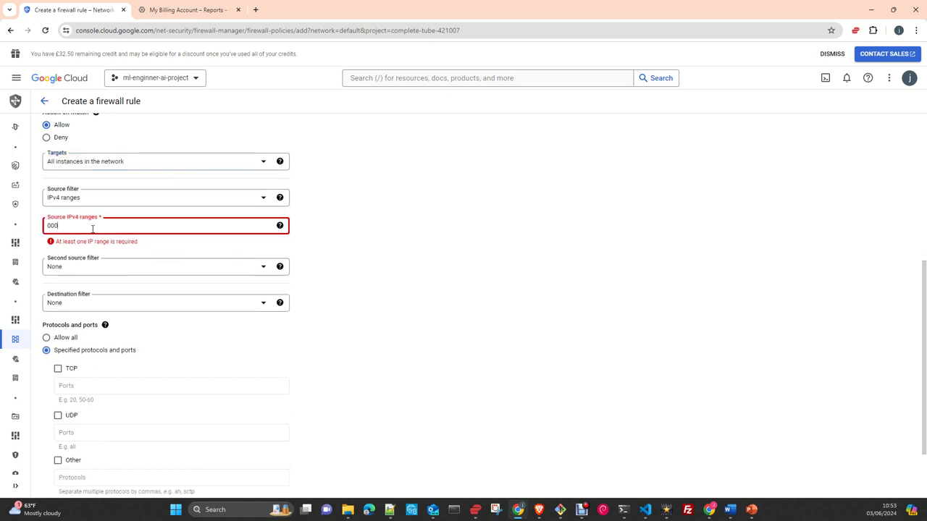
key(BackSpace)
key(BackSpace)
key(BackSpace)
text(0.0.0.0/0)
drag(87, 226, 47, 226)
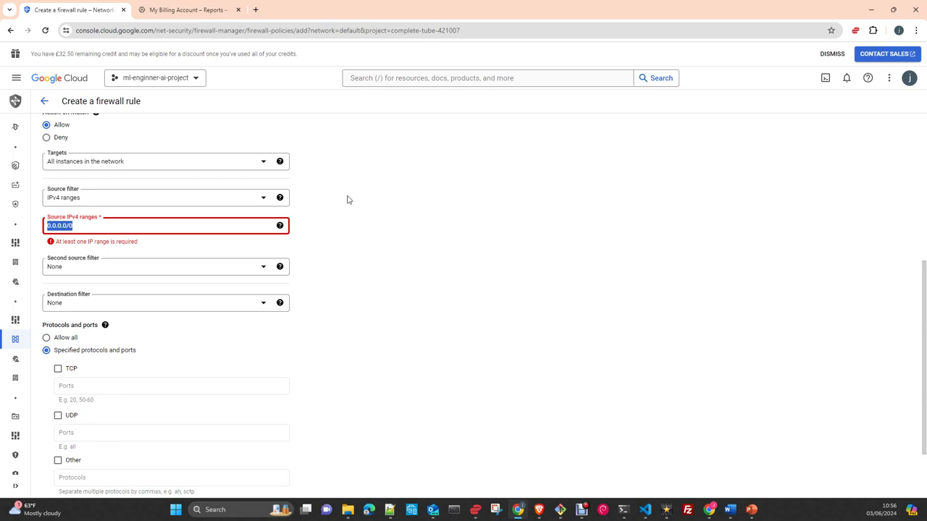
click(78, 229)
click(117, 203)
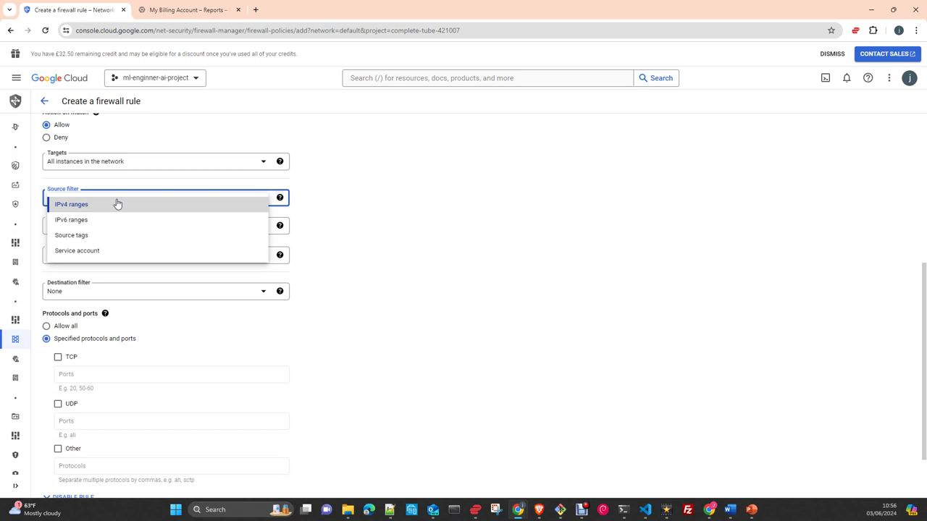
click(118, 206)
click(115, 227)
click(405, 260)
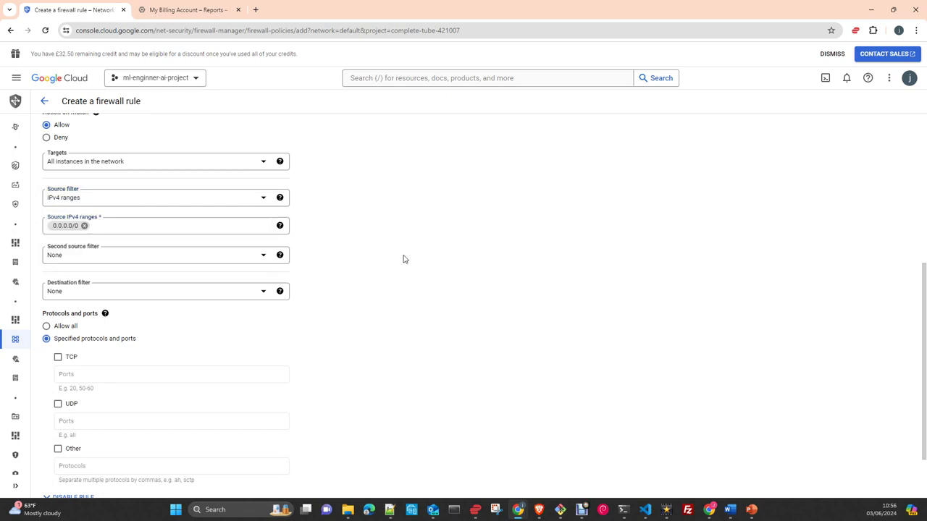
- Check the second source filter options, leaving None, and set the destination filter to IPv4 ranges
click(74, 259)
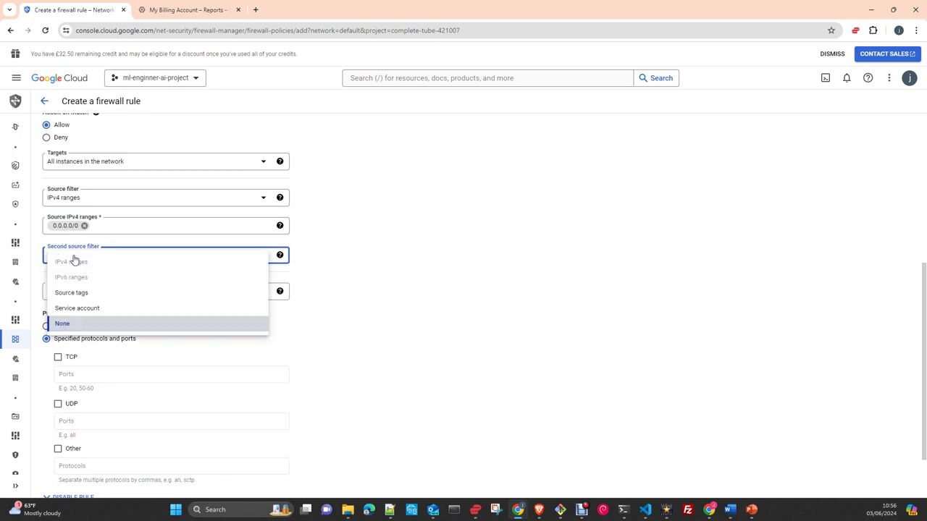
click(406, 306)
click(128, 298)
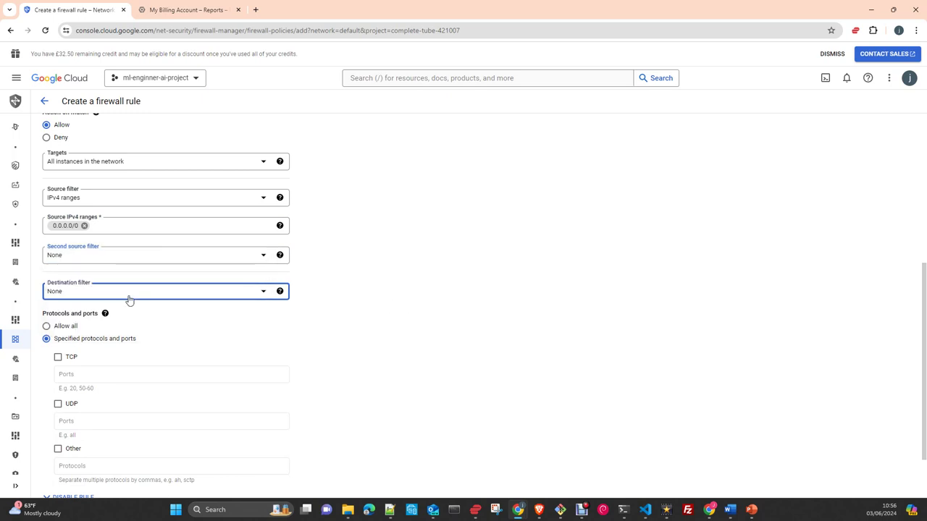
click(124, 305)
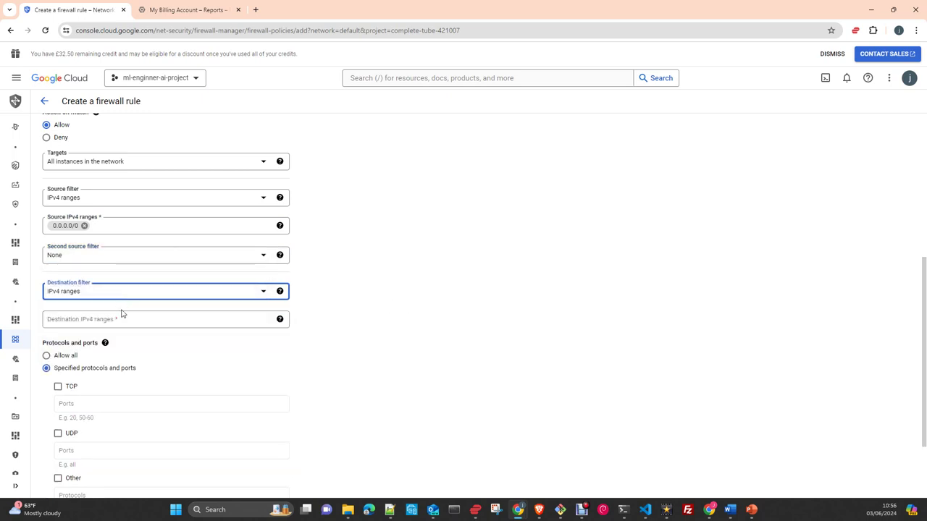
click(104, 326)
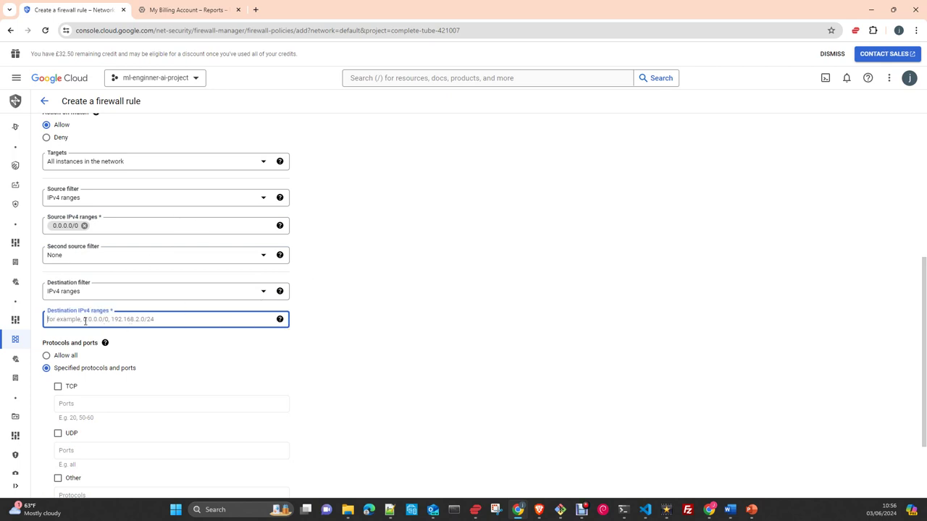
- Duplicate the browser tab and open the project's VPC network IP addresses list in the copy
right_click(74, 8)
click(116, 81)
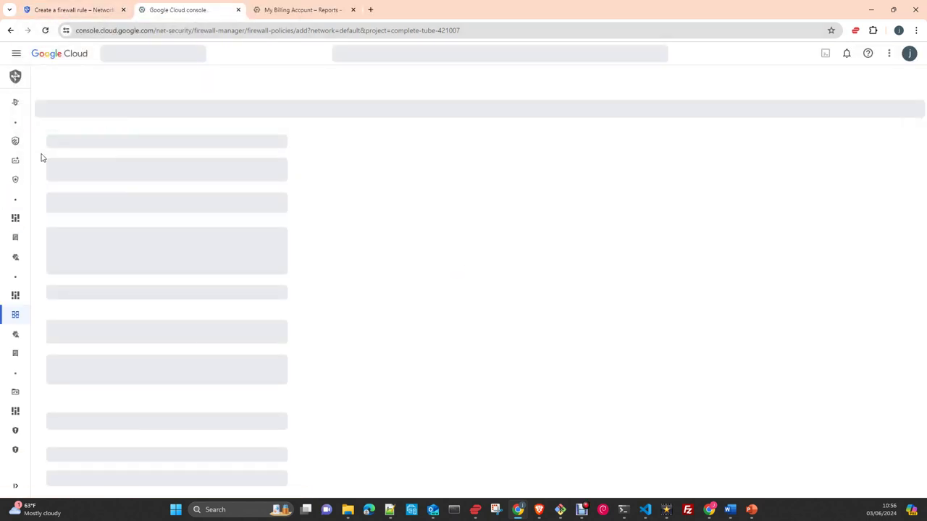
mouse_move(21, 99)
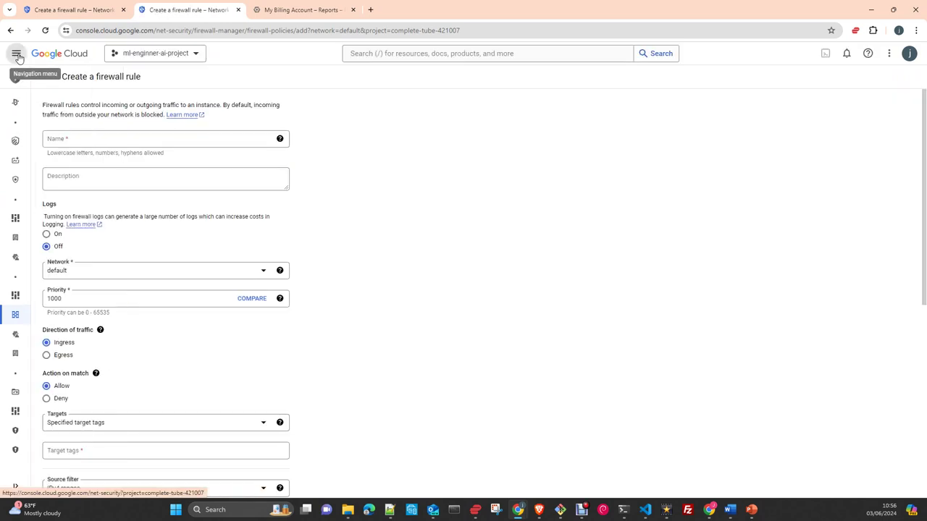
click(17, 54)
mouse_move(55, 348)
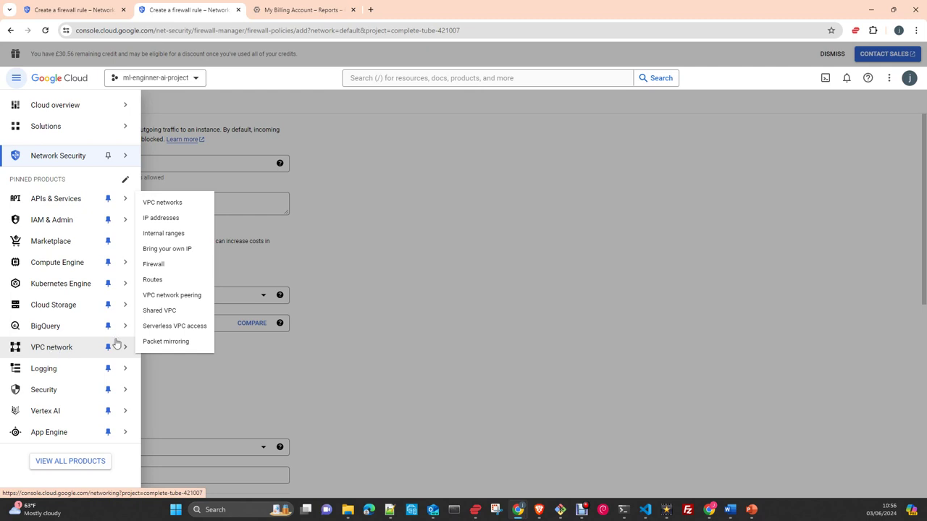
click(161, 218)
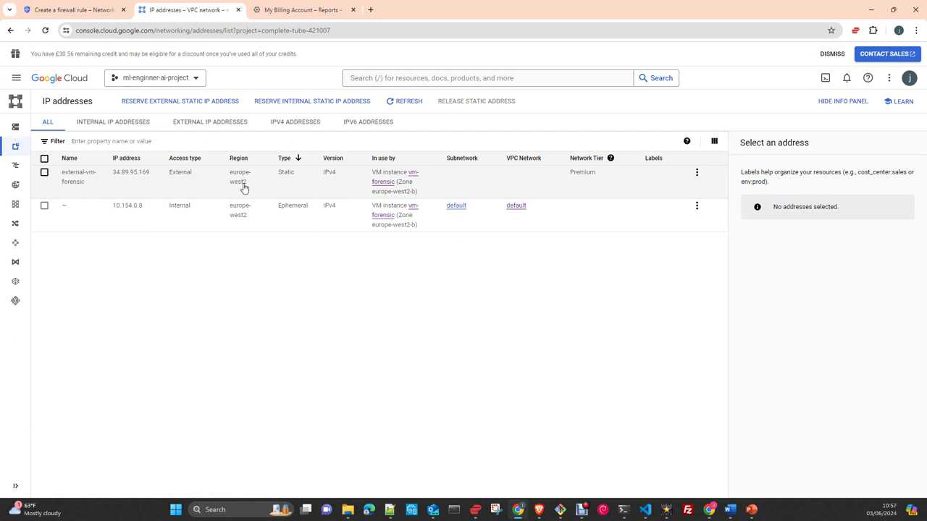
- Copy the external static IP address of external-vm-forensic and return to the firewall rule form
click(701, 208)
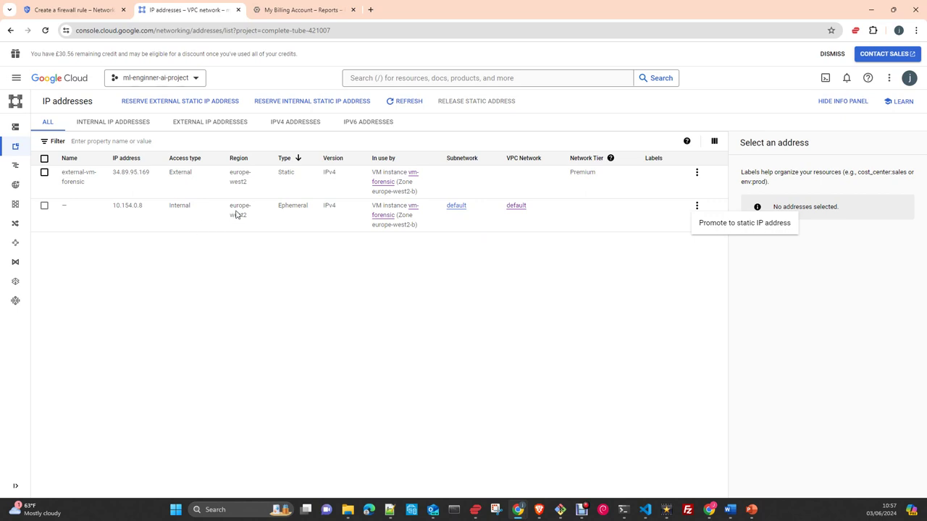
click(131, 176)
click(139, 179)
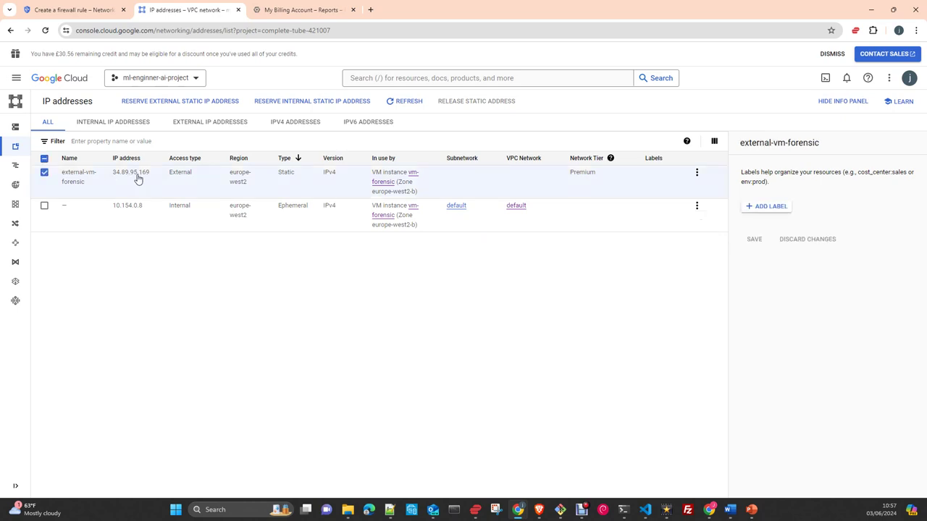
double_click(123, 177)
key(ctrl+c)
key(ctrl+shift+Tab)
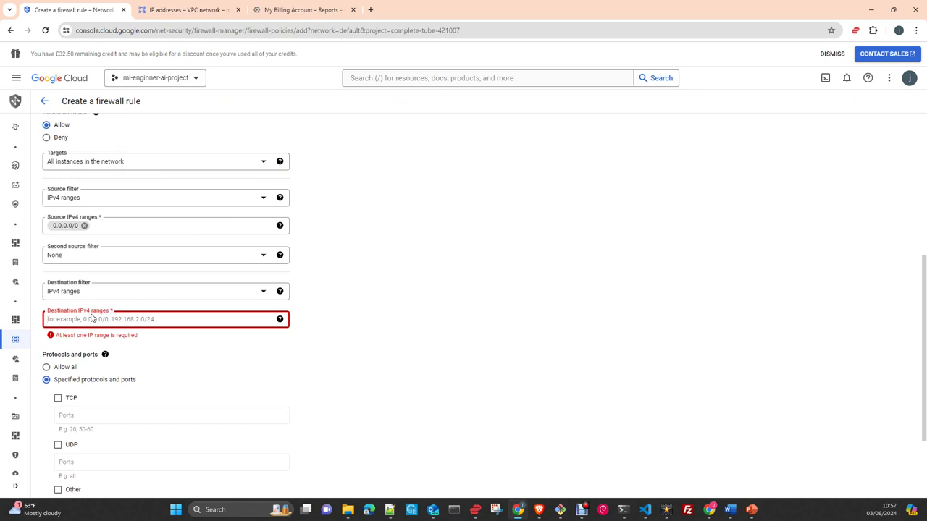
- Set the rule's destination IPv4 range to 34.89.95.0/24 using the copied external address
click(94, 320)
key(ctrl+v)
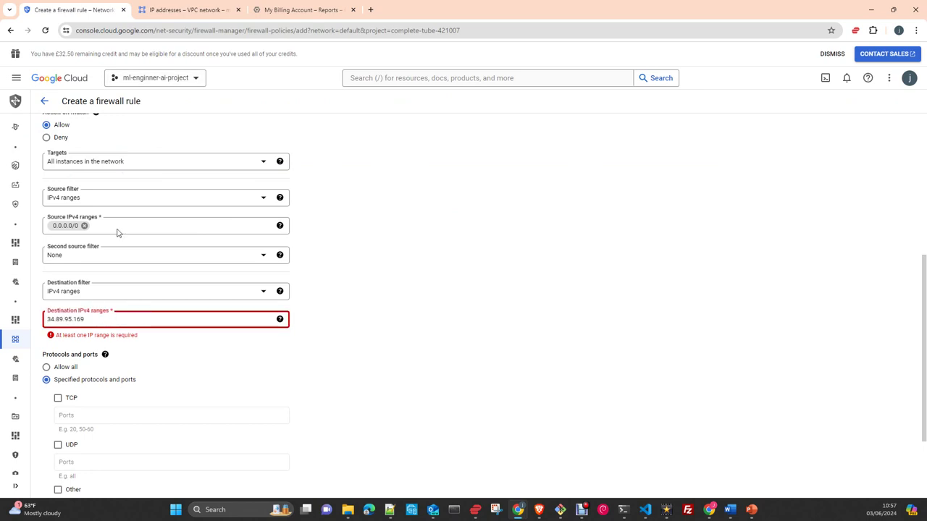
scroll(414, 325, up, 1)
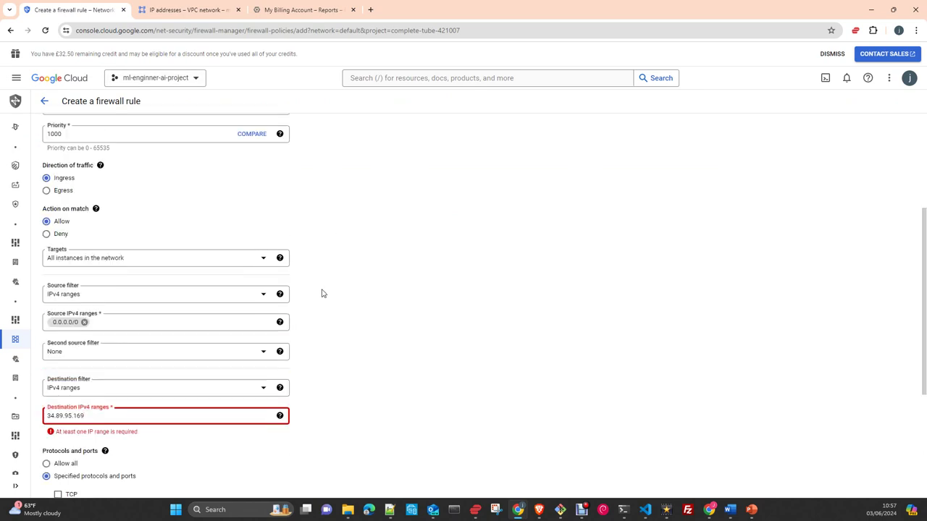
scroll(176, 287, up, 1)
scroll(387, 300, down, 1)
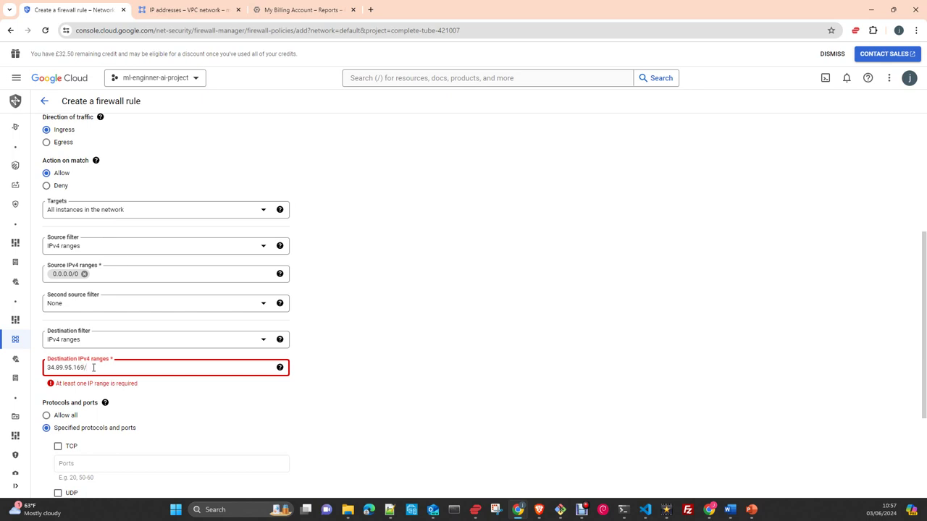
text(4)
click(384, 345)
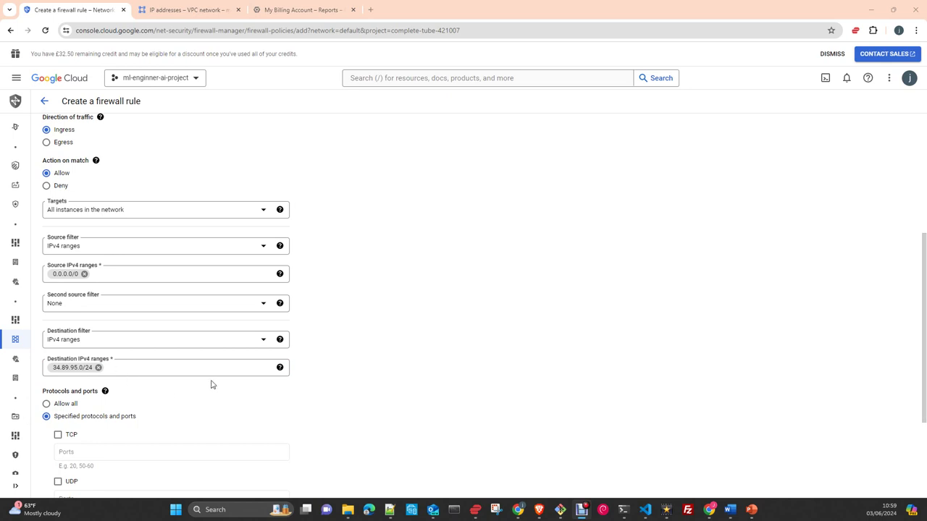
- Enable TCP with port 5081 under the specified protocols and try to create the rule
scroll(190, 404, down, 1)
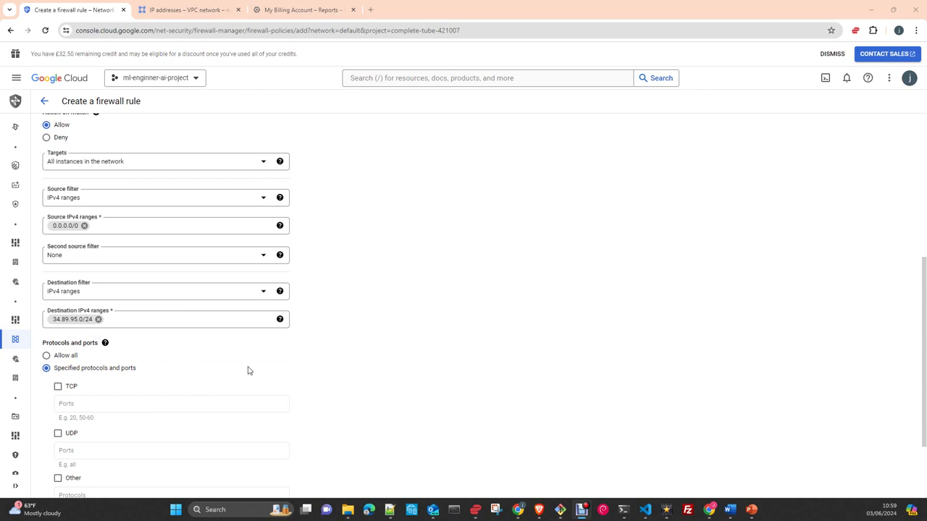
scroll(250, 365, down, 1)
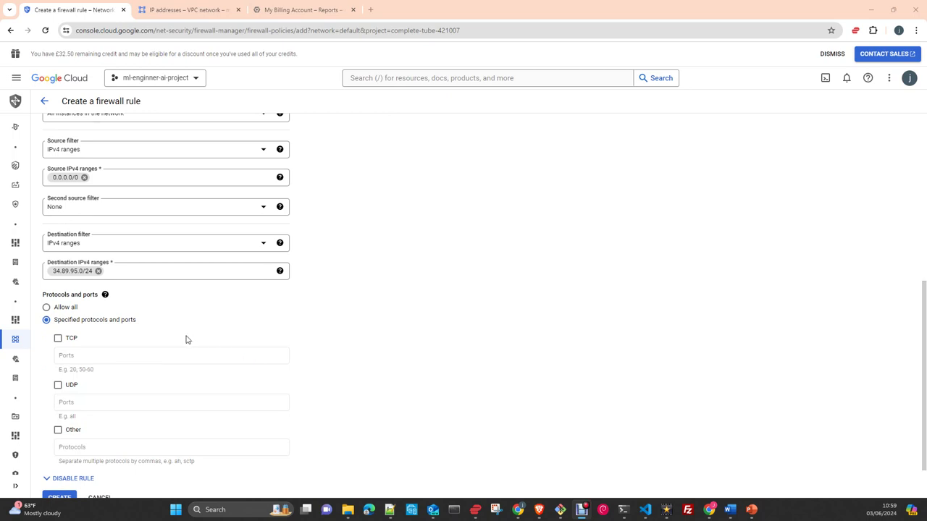
scroll(219, 340, down, 1)
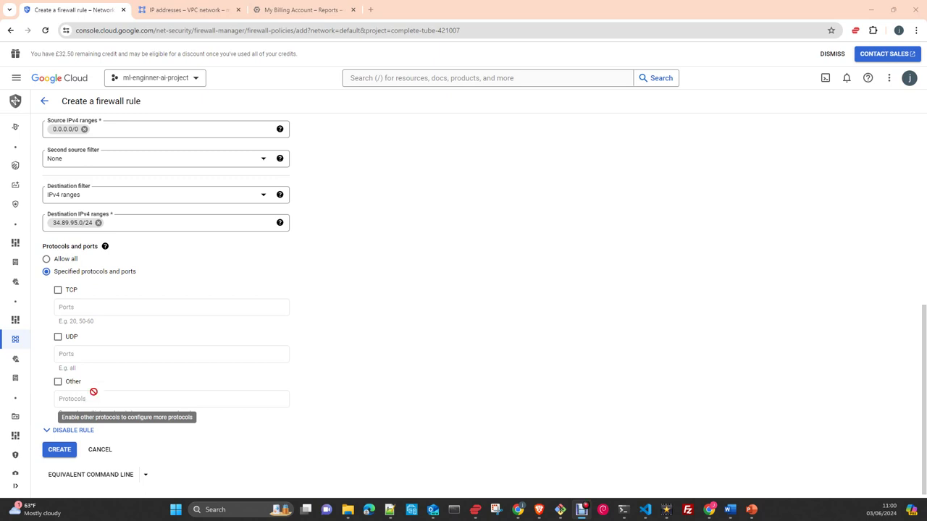
click(58, 290)
click(77, 308)
text(5081)
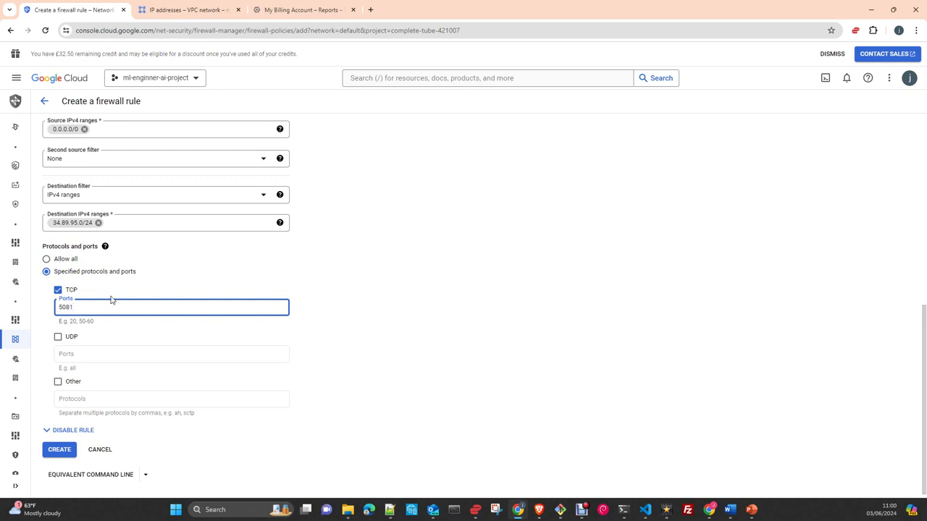
scroll(373, 360, down, 1)
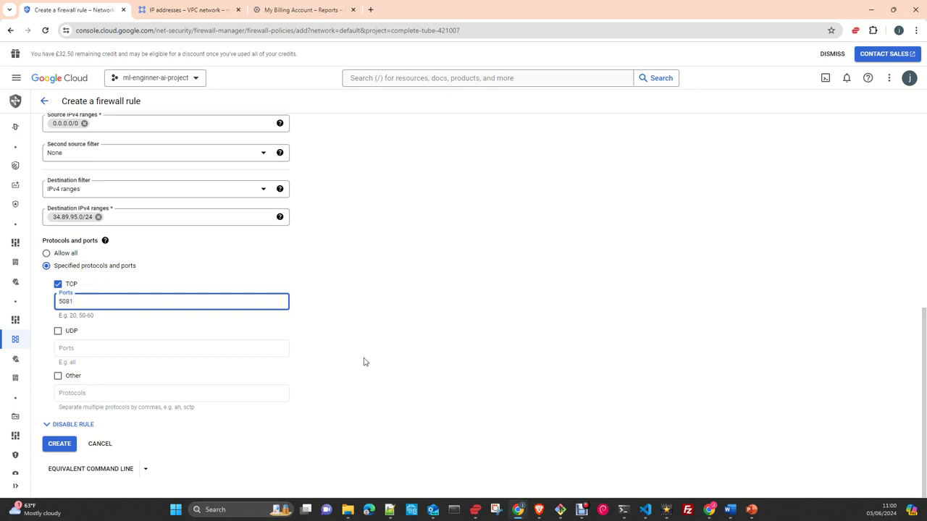
click(57, 446)
- Name the firewall rule streamlit-2
scroll(440, 356, up, 3)
scroll(439, 356, up, 5)
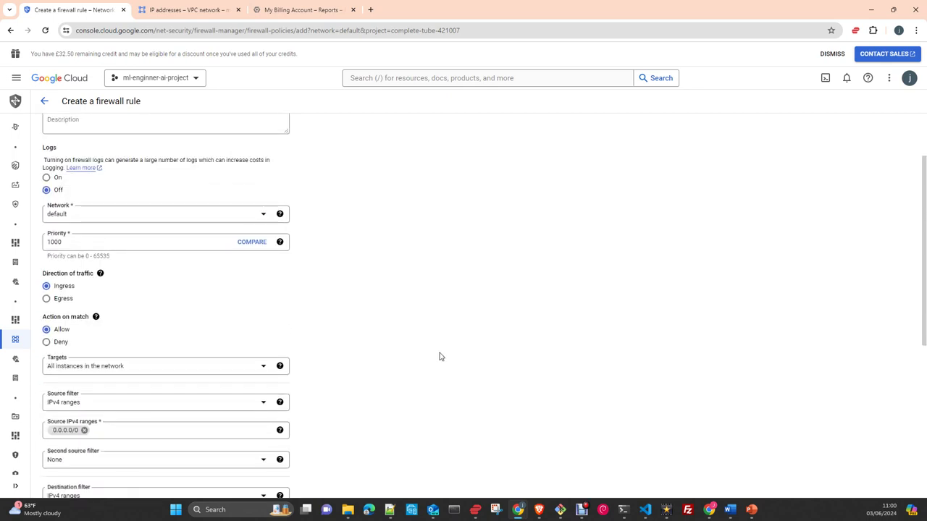
click(91, 162)
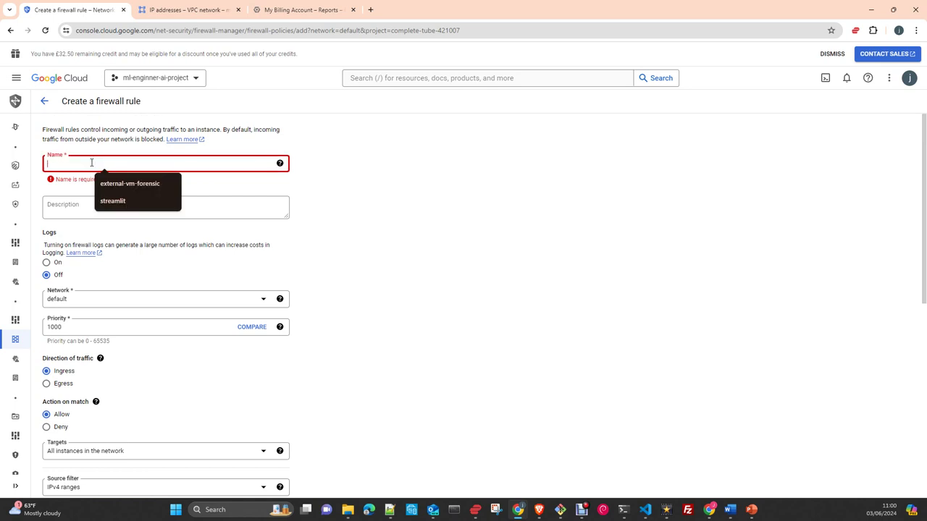
text(str)
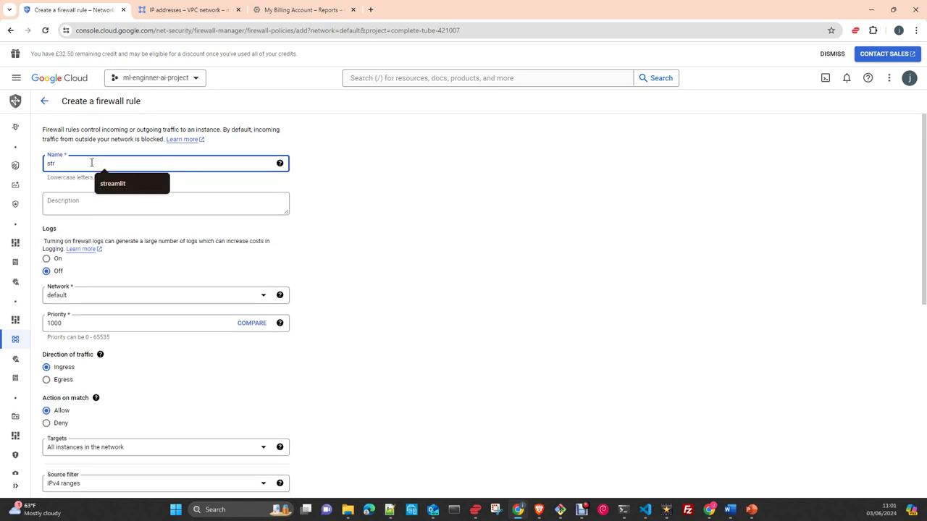
click(119, 182)
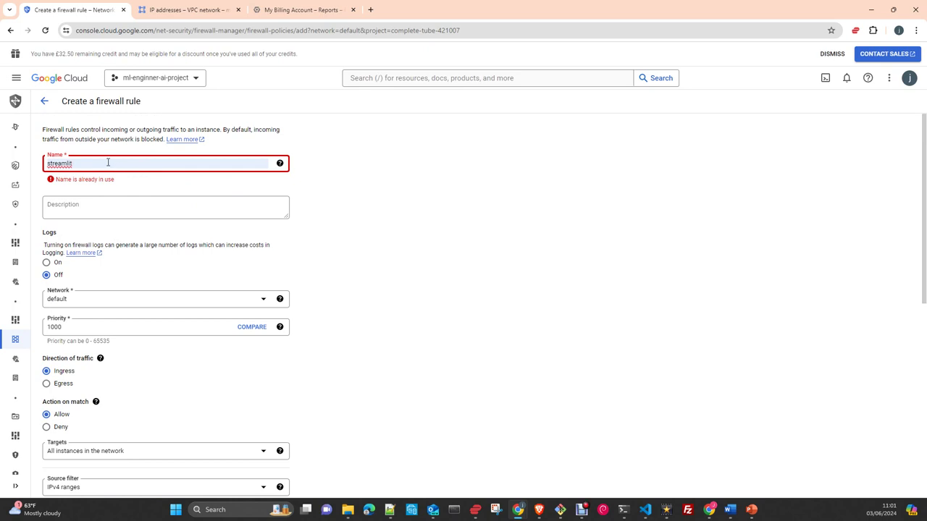
text(-2)
click(363, 243)
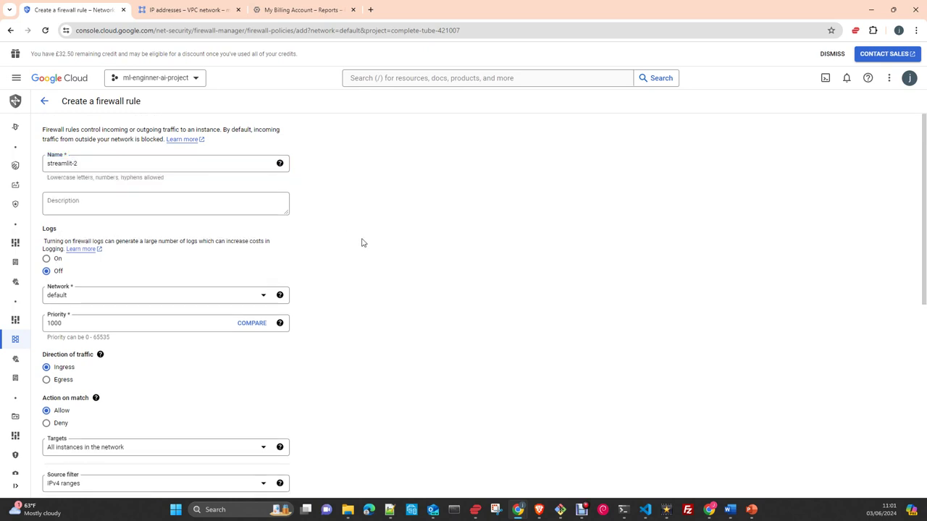
- Cancel the new firewall rule and open the VPC firewall rules list on the Firewall policies page
scroll(359, 242, down, 5)
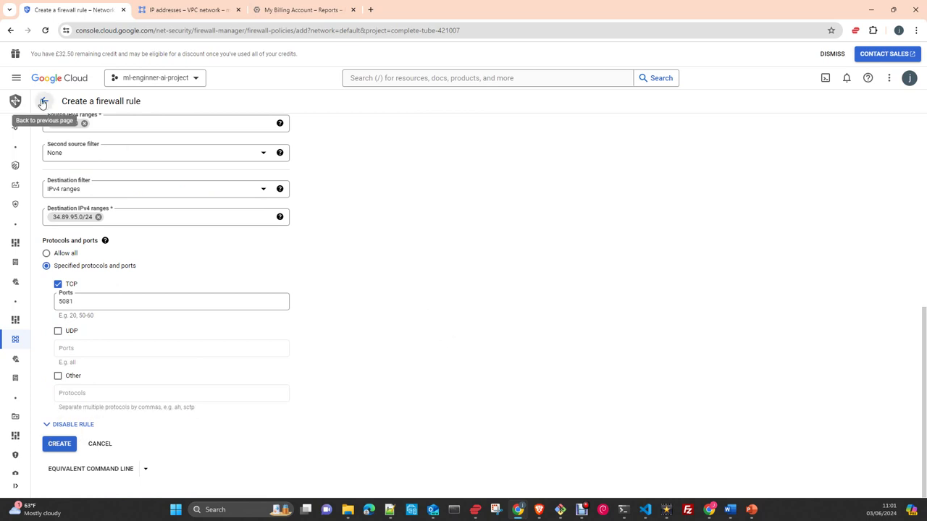
click(103, 447)
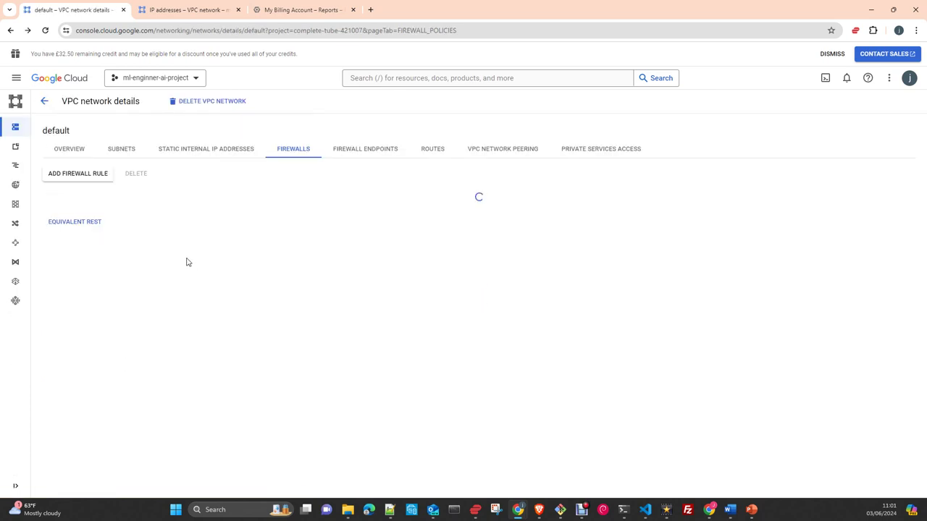
mouse_move(35, 178)
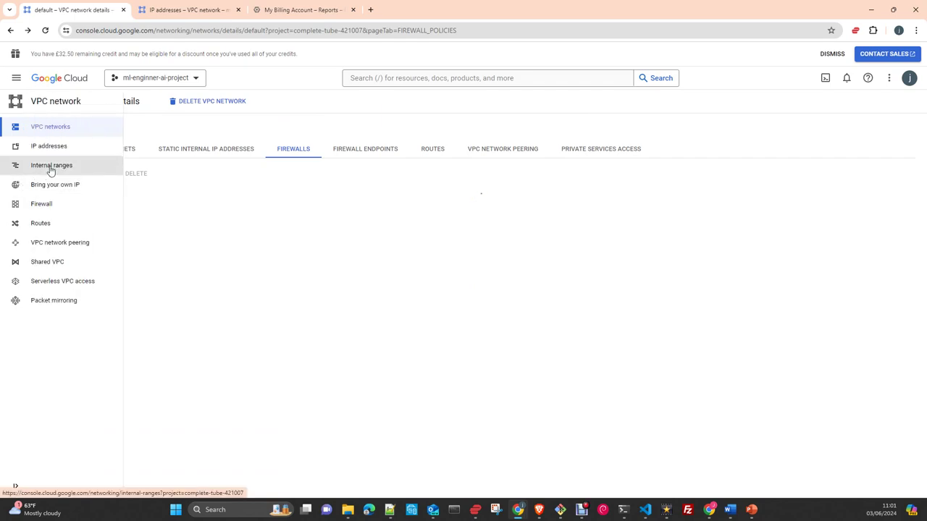
click(47, 209)
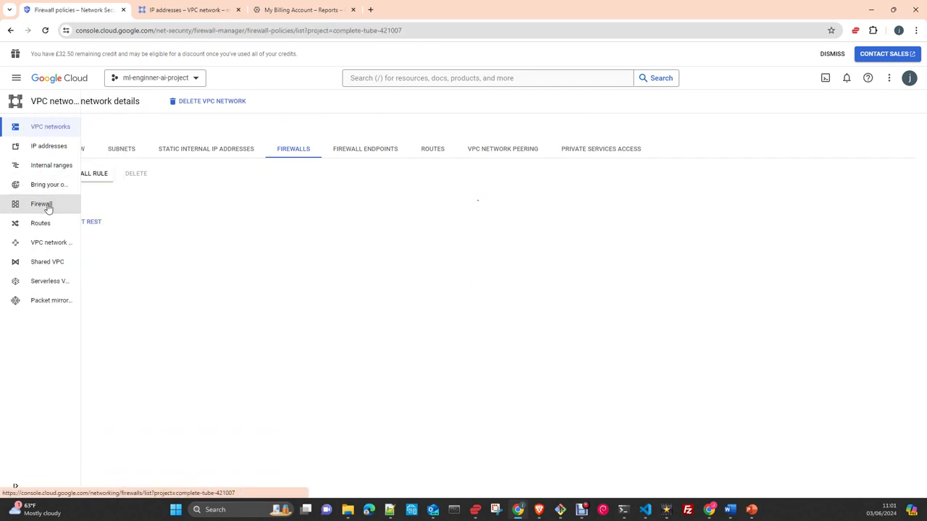
scroll(557, 355, down, 3)
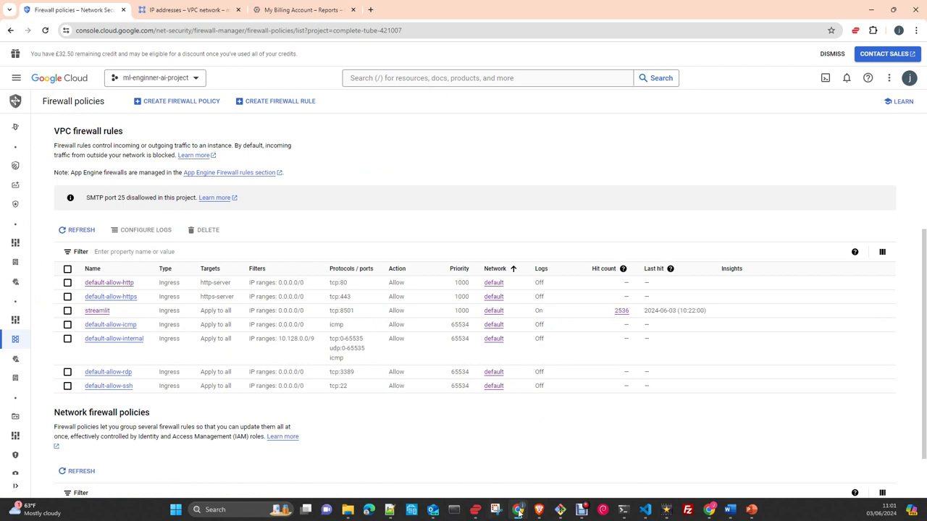
- Switch to the Streamlit PubMed app window at 34.89.95.169:8501 and reload the page
mouse_move(520, 510)
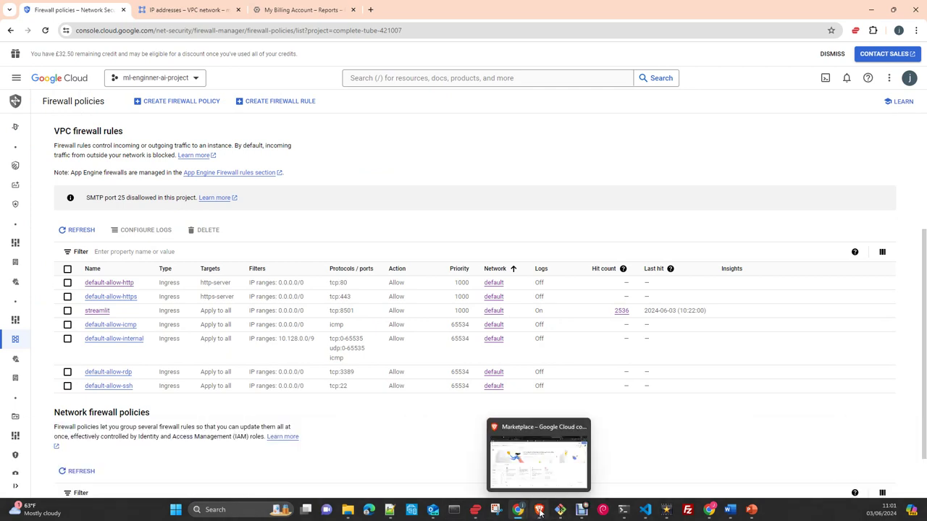
click(773, 469)
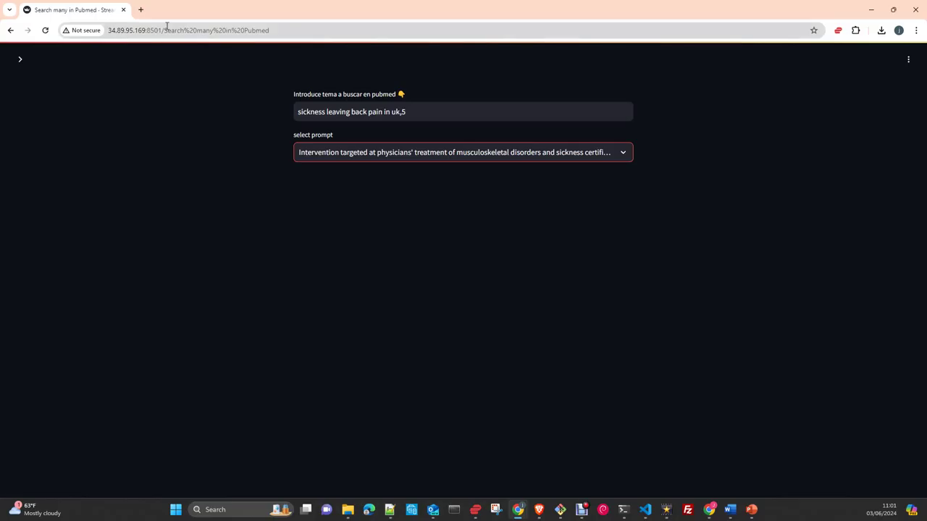
click(45, 30)
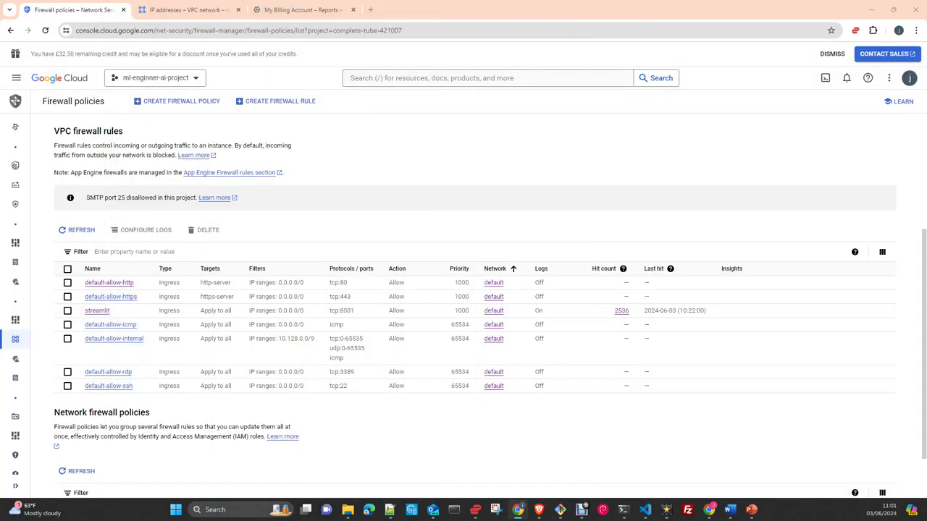
- Open the logs behind the streamlit firewall rule's hit count and rerun the log query
click(623, 313)
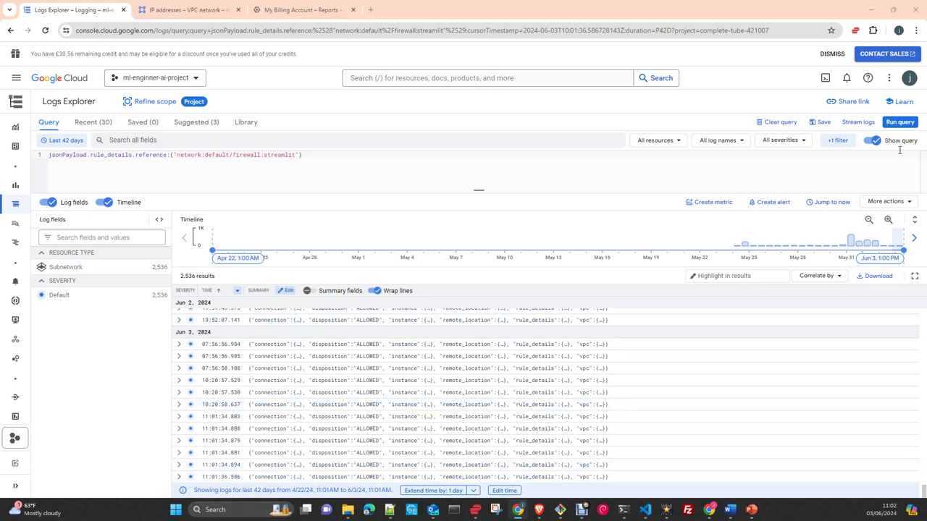
click(900, 122)
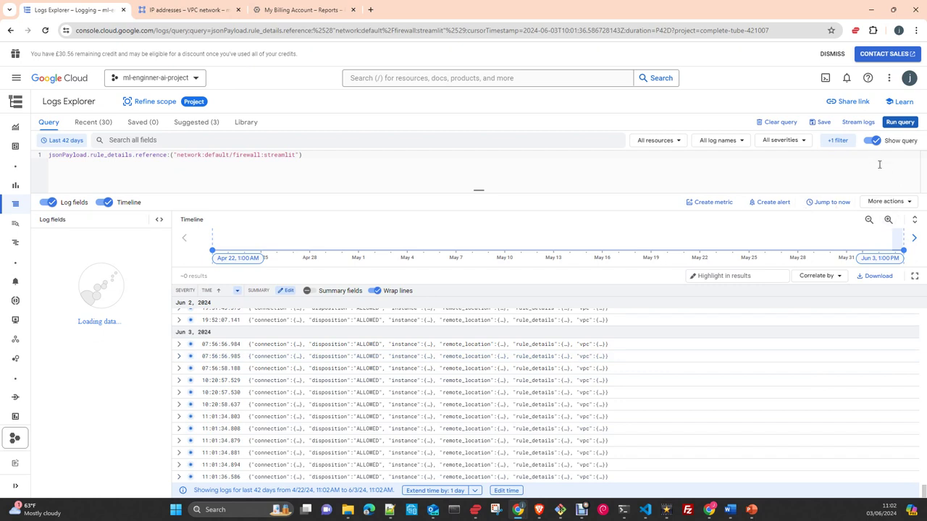
- Duplicate the Logs Explorer tab and return the original tab to the VPC firewall rules list
right_click(81, 15)
click(113, 104)
click(64, 13)
click(10, 32)
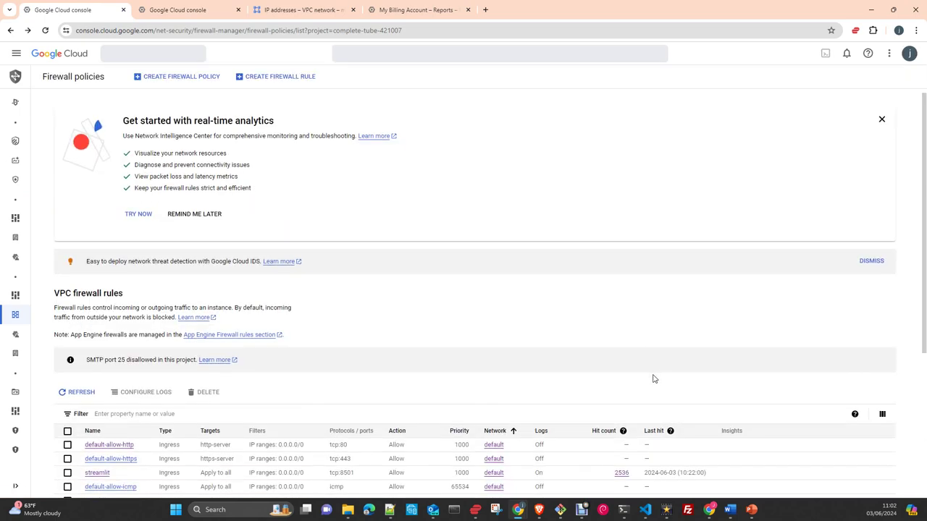
scroll(637, 393, down, 2)
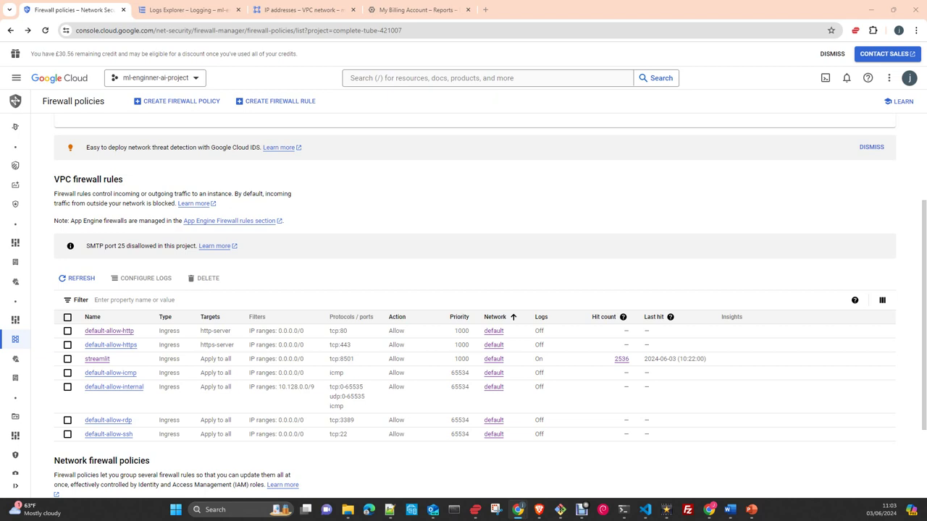
- Switch to the Streamlit app, submit the PubMed search "cancer reason,3", and return to the firewall rules list
key(alt+Tab)
click(534, 138)
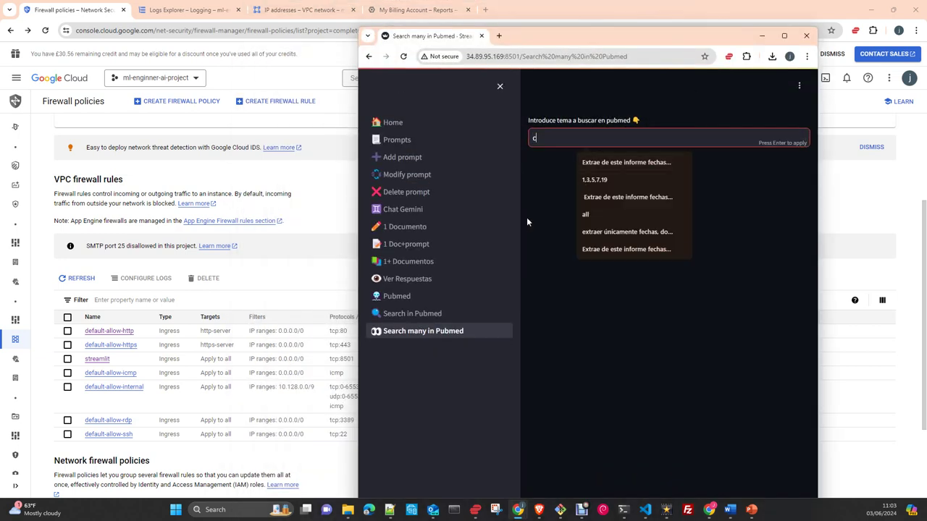
text(cancer)
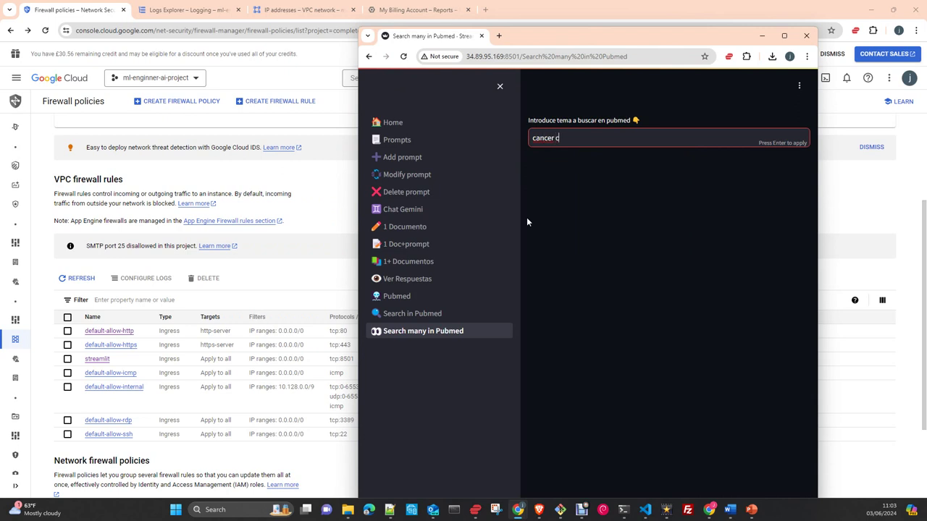
text( reason,3)
key(Return)
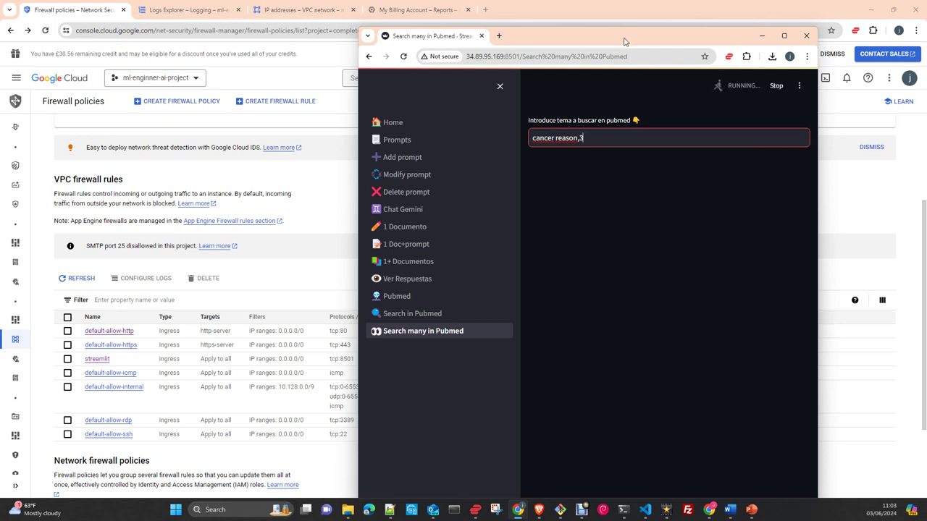
click(762, 35)
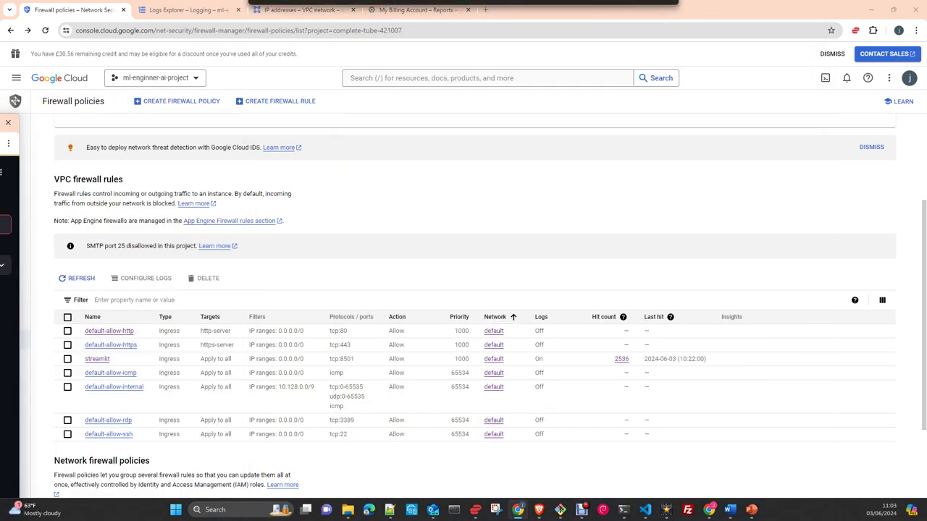
- Reload the firewall rules list and expand a June 3, 2024 entry in the streamlit rule's hit logs
click(45, 30)
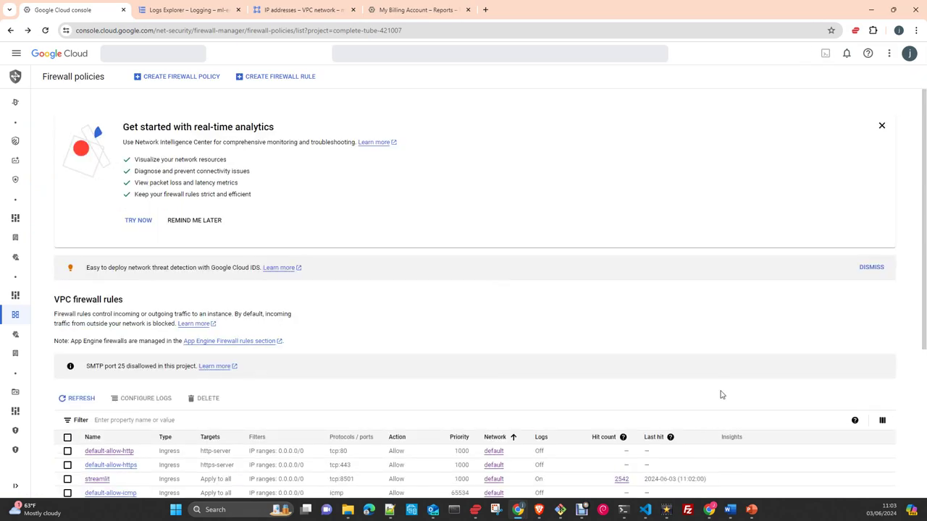
scroll(722, 394, down, 2)
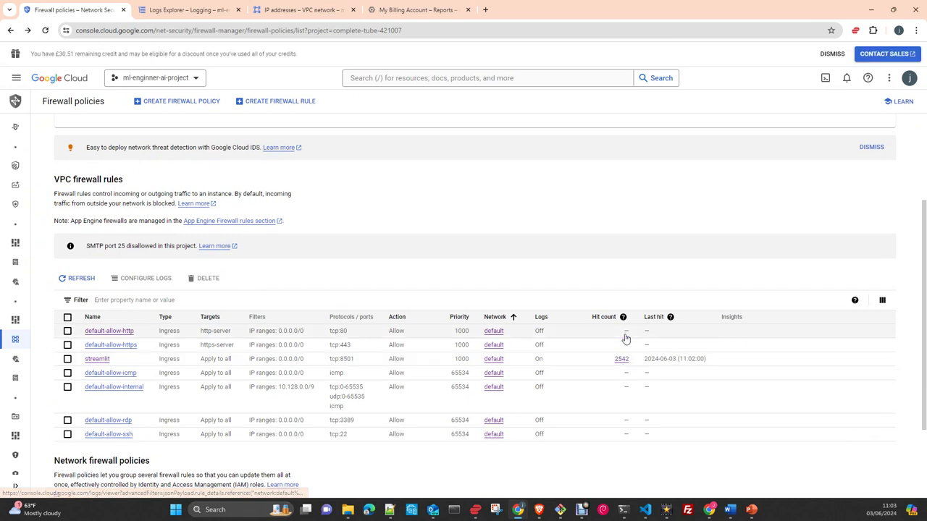
click(626, 338)
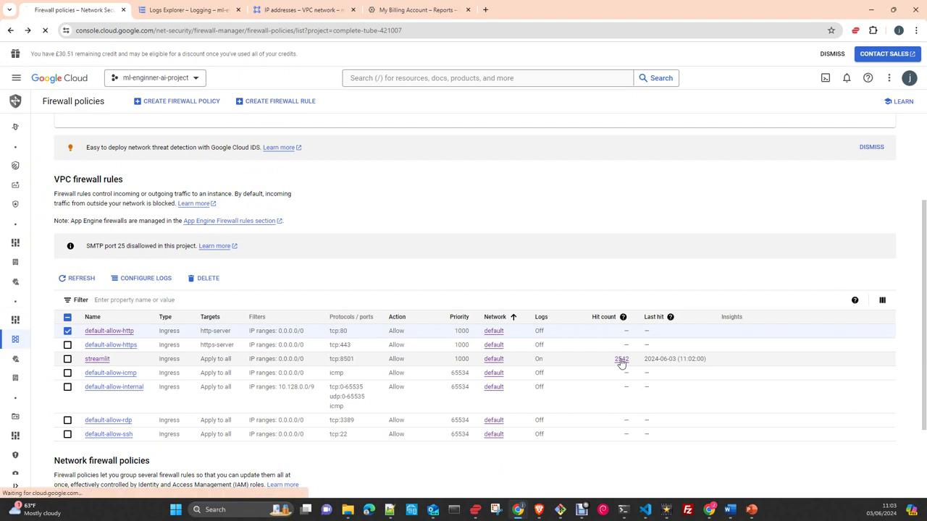
click(620, 360)
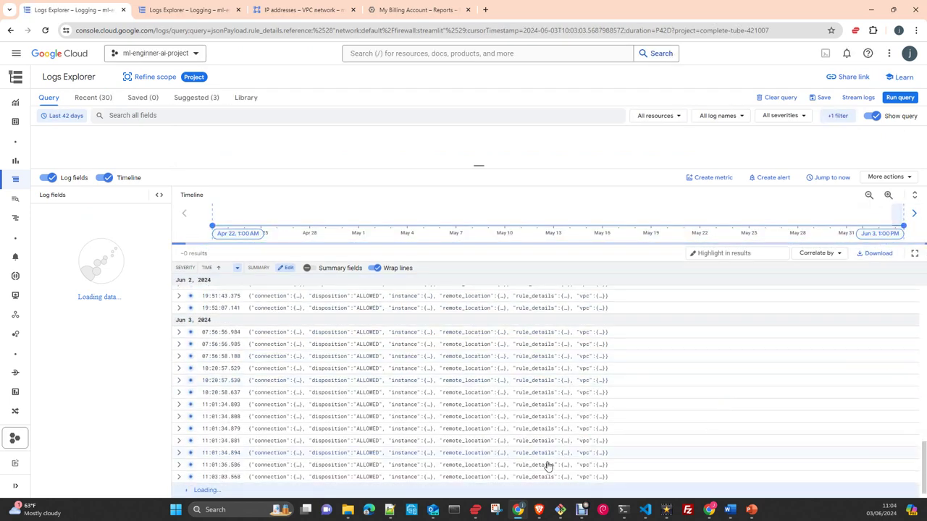
click(181, 478)
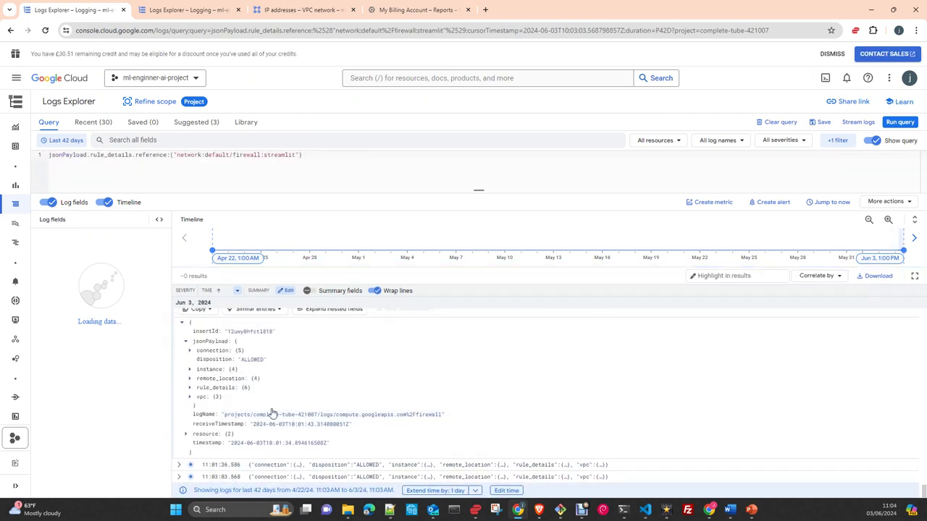
- Expand the remote location and rule details of the opened June 3, 2024 log entry and dismiss the similar-entries tip
click(189, 378)
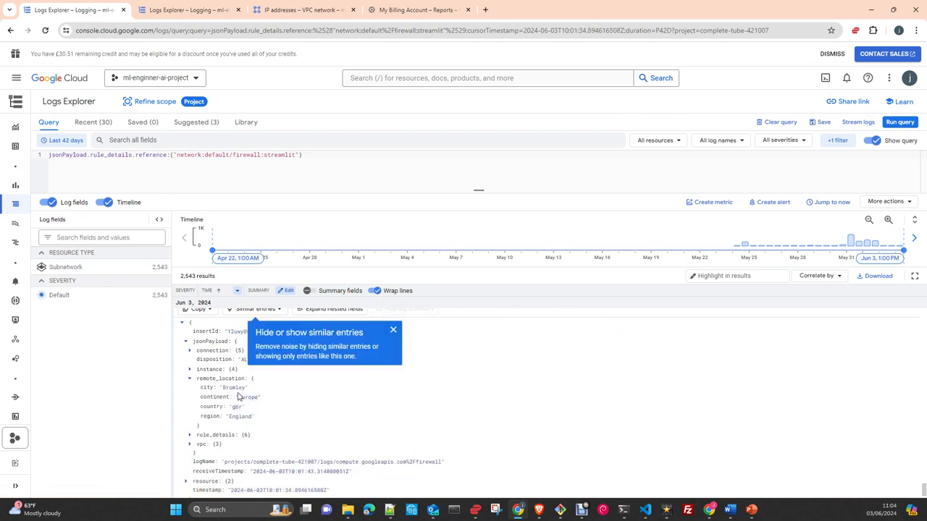
scroll(330, 422, down, 1)
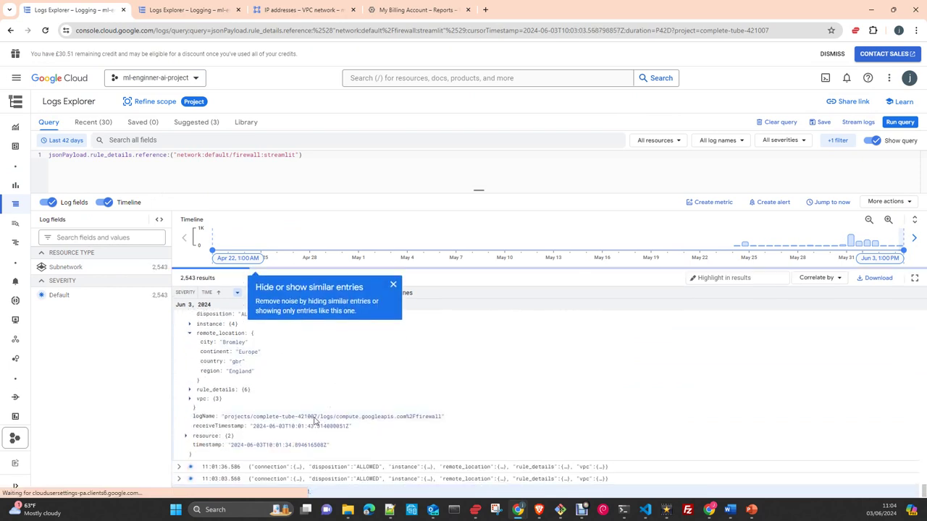
click(191, 389)
scroll(366, 398, down, 1)
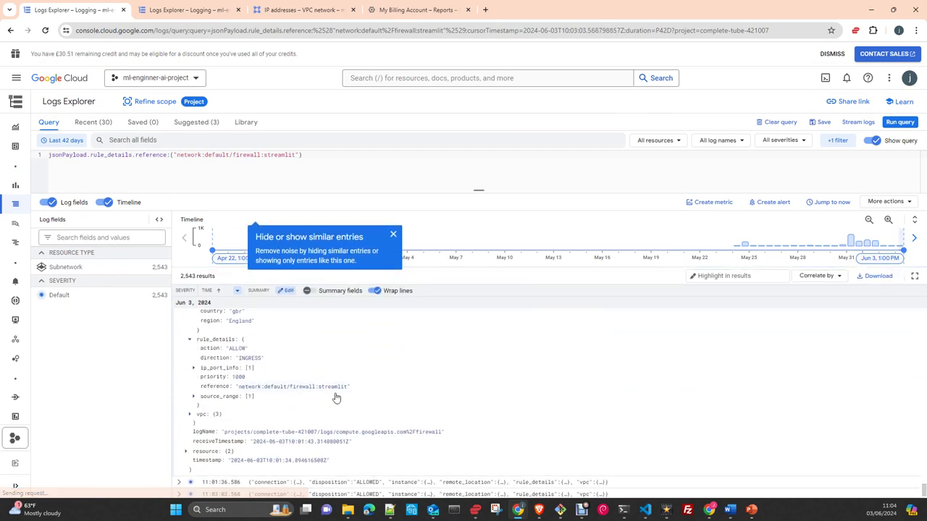
scroll(337, 397, down, 1)
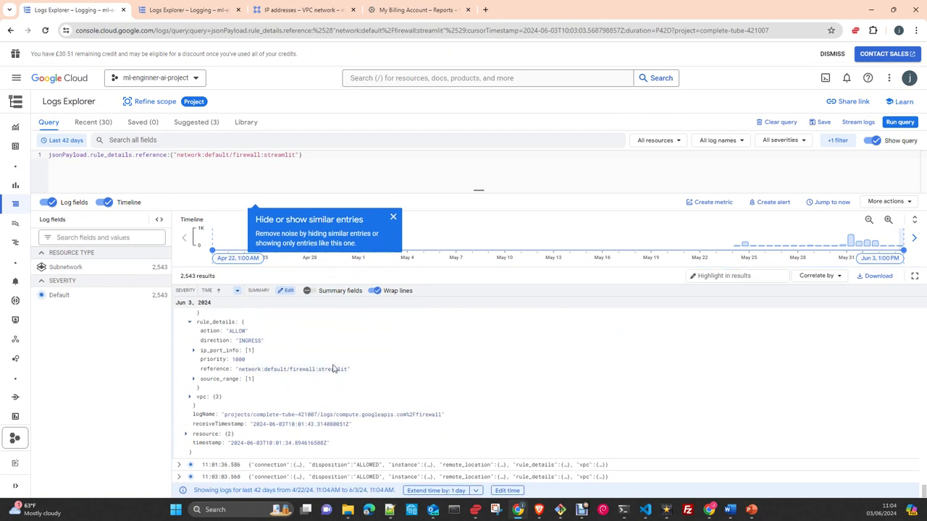
scroll(351, 381, up, 3)
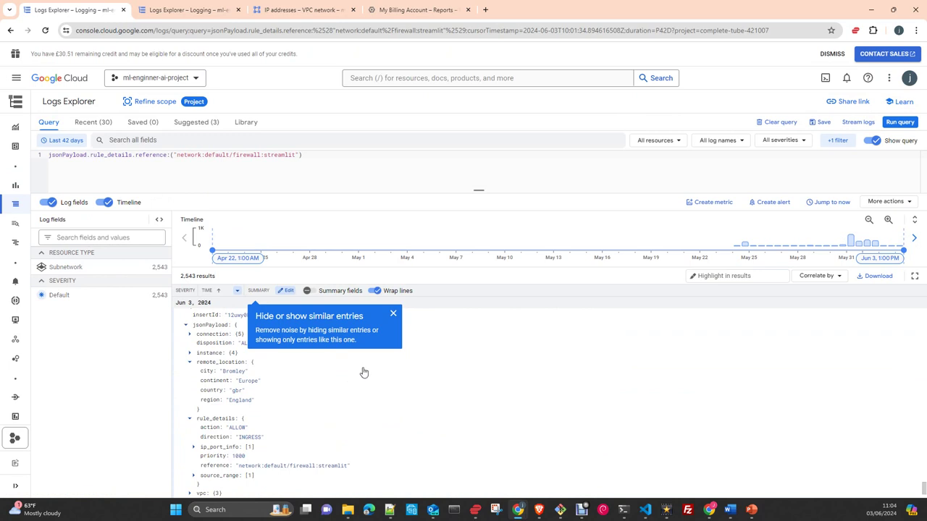
click(394, 315)
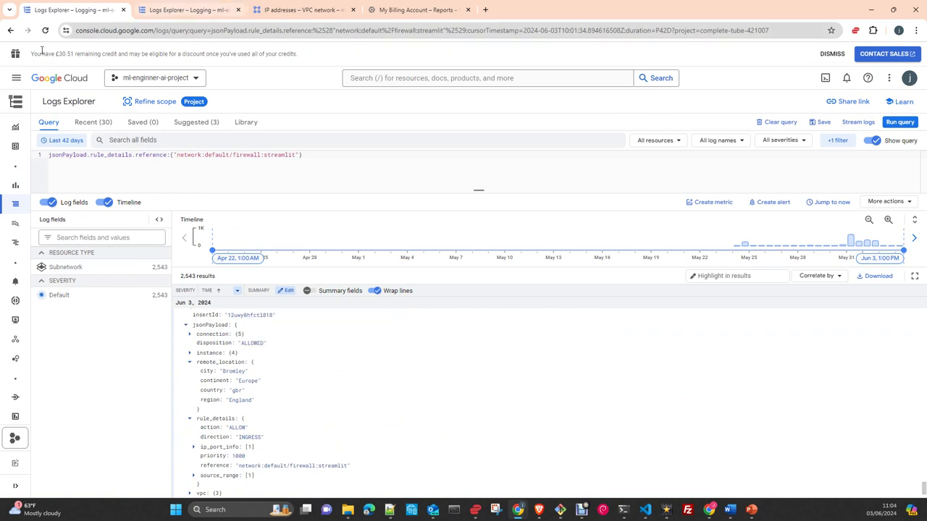
- Go back to the firewall policies page and review the VPC firewall rules list, including the streamlit rule
click(11, 31)
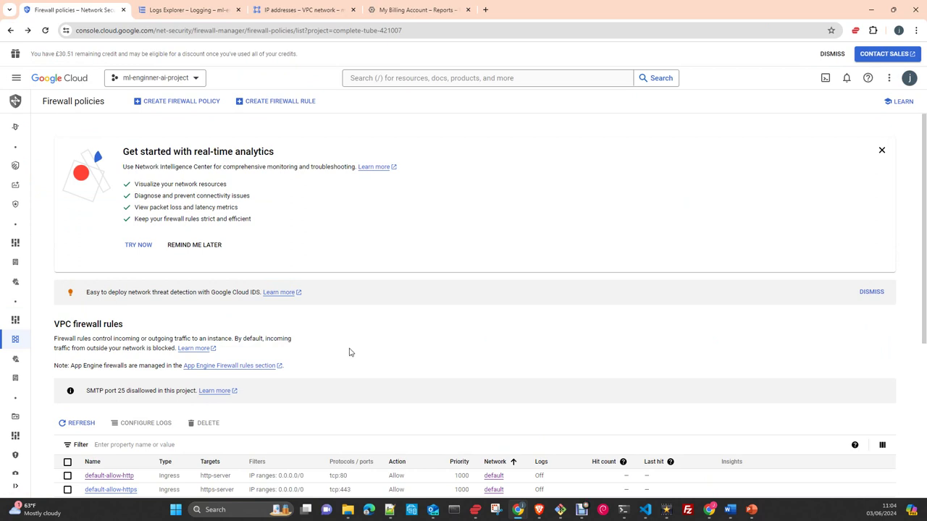
scroll(354, 351, down, 2)
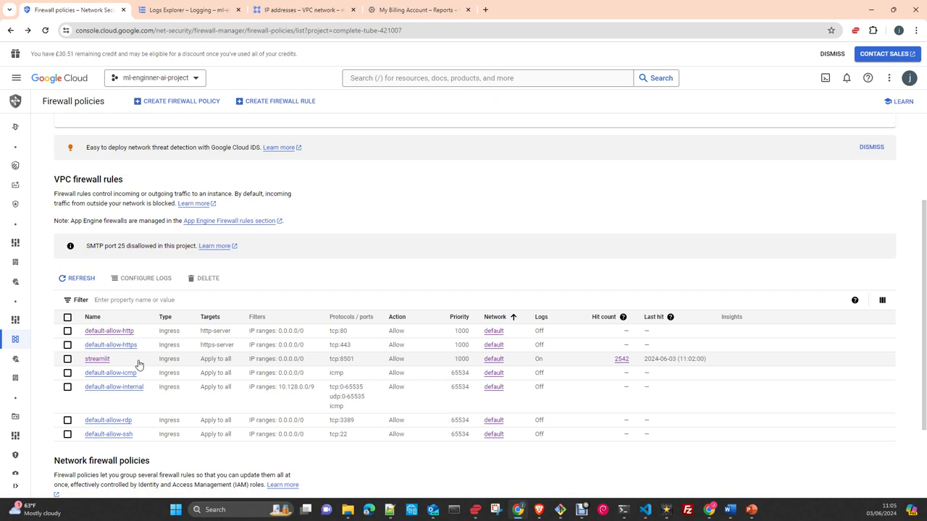
scroll(659, 279, up, 2)
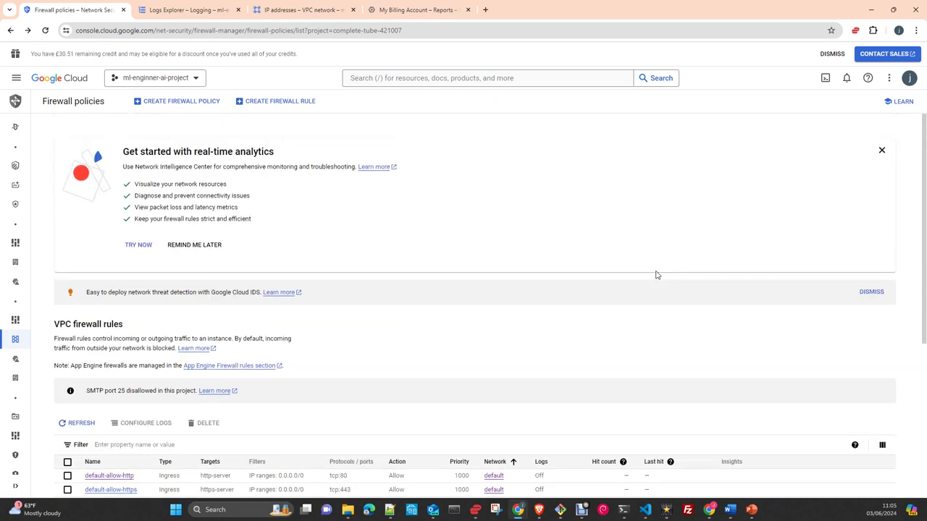